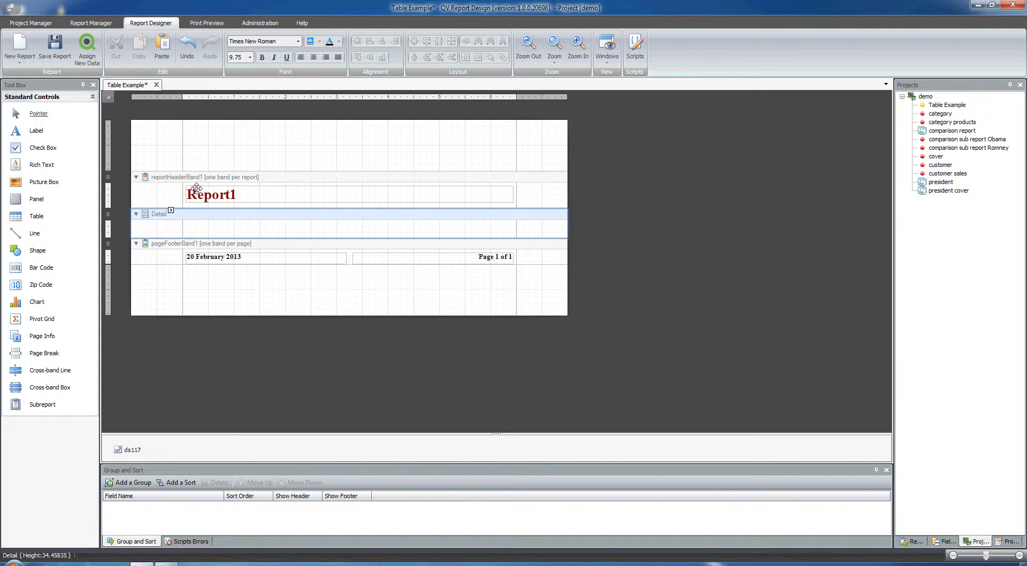
Save the Table Example report, and open the president report at the yellow heading table in its GroupHeader1 band.
left_click(63, 53)
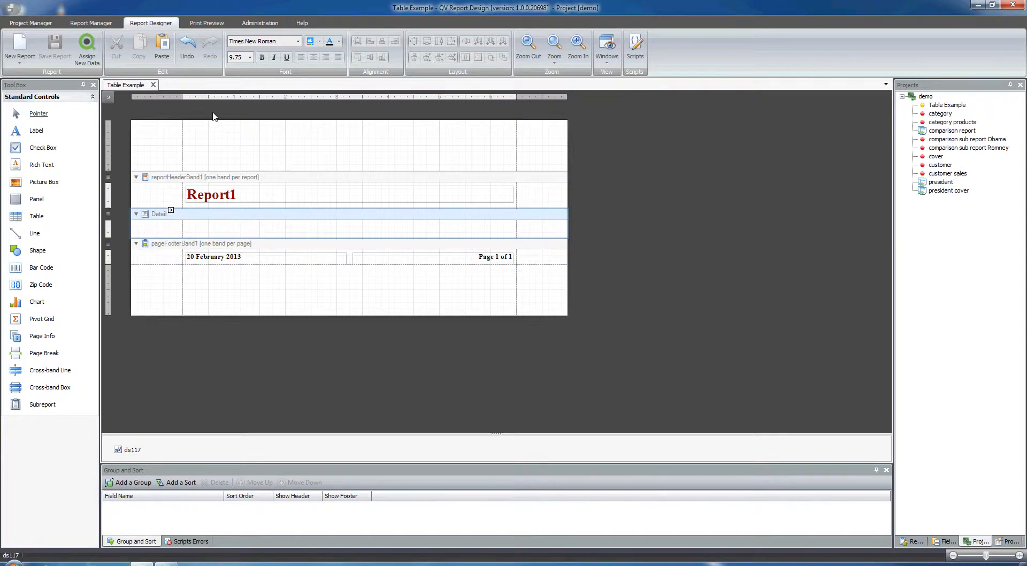
double_click(941, 183)
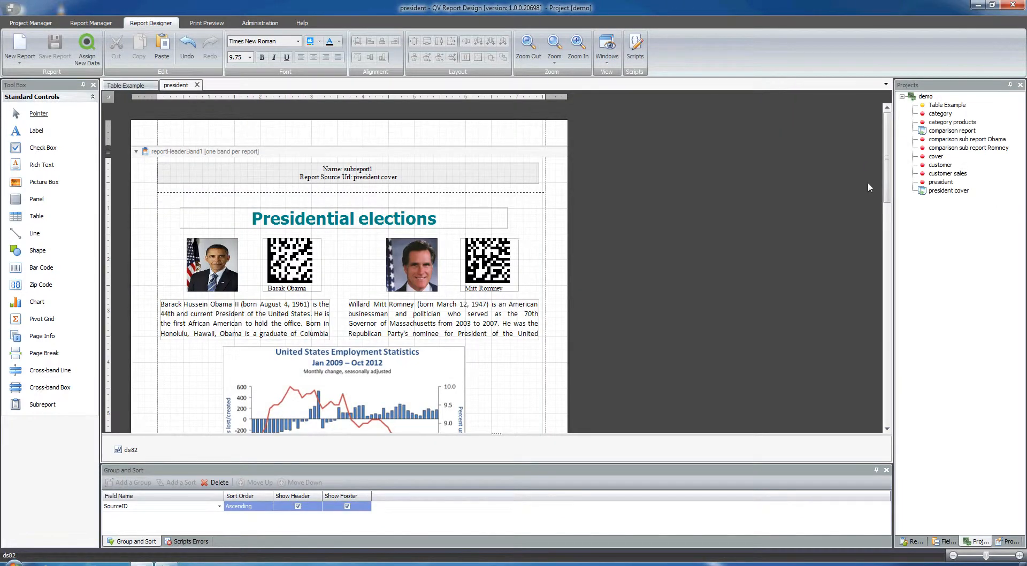
left_click_drag(891, 150, 914, 361)
left_click(171, 316)
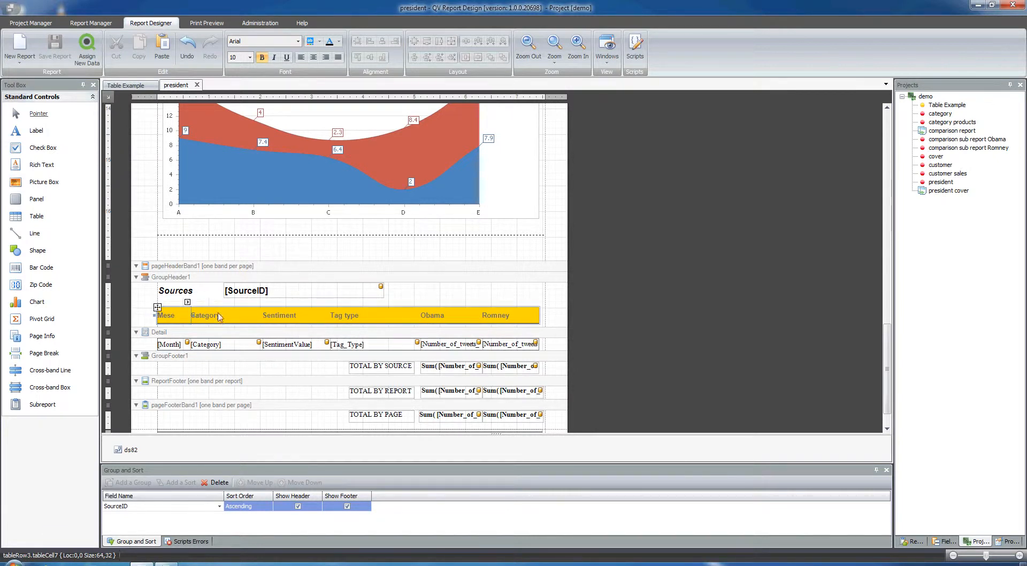
Preview the president report and examine how its table headings and alternating rows are laid out across the pages.
left_click(211, 25)
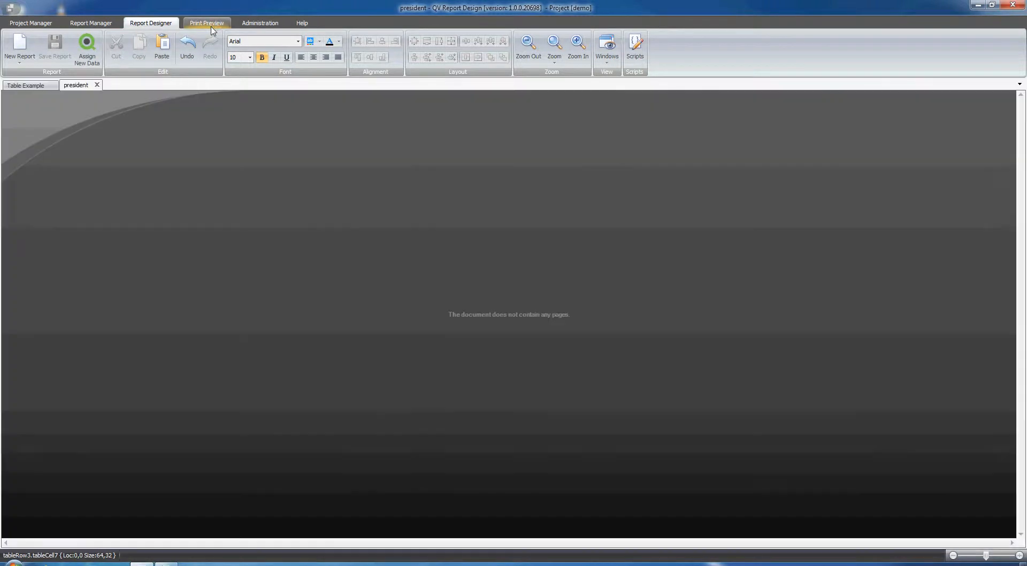
left_click_drag(1020, 138, 1020, 224)
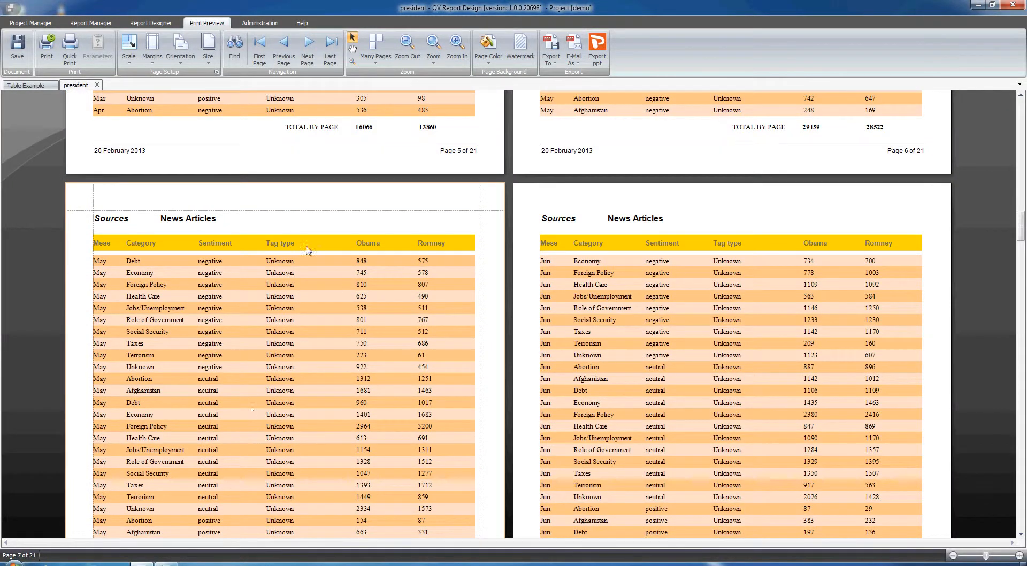
left_click(158, 24)
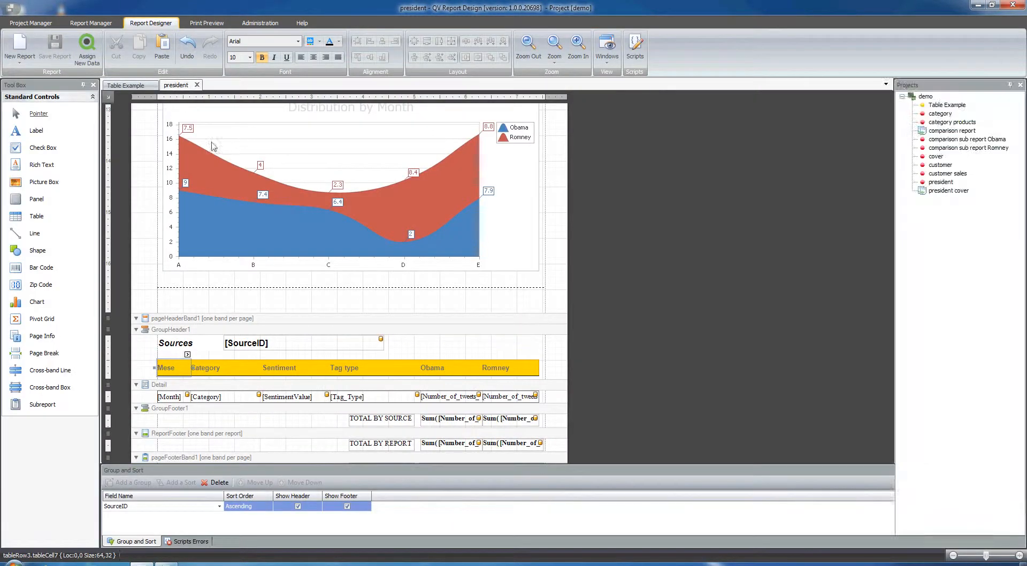
Return to the Table Example report and insert a GroupHeader band.
left_click(129, 85)
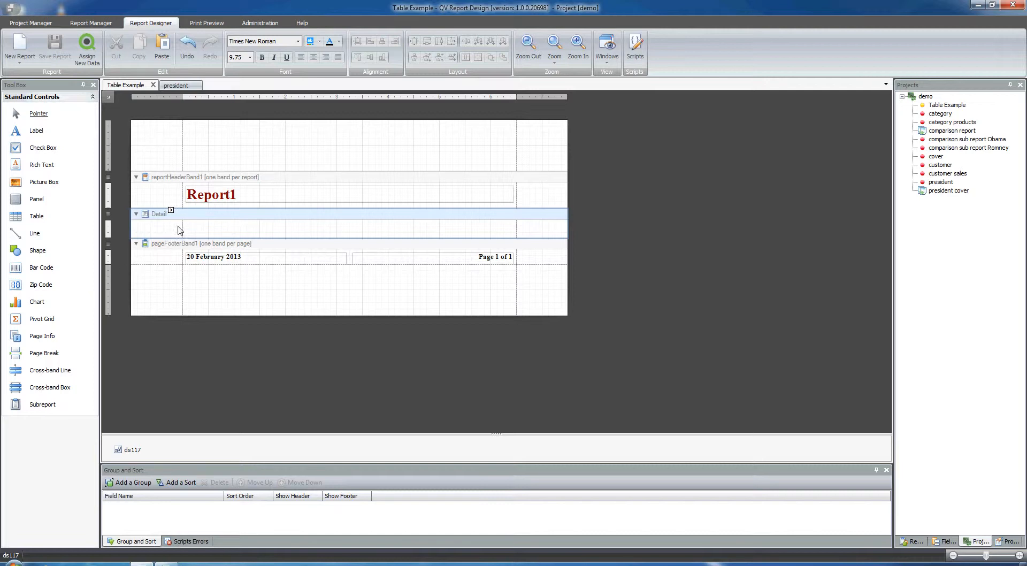
right_click(159, 124)
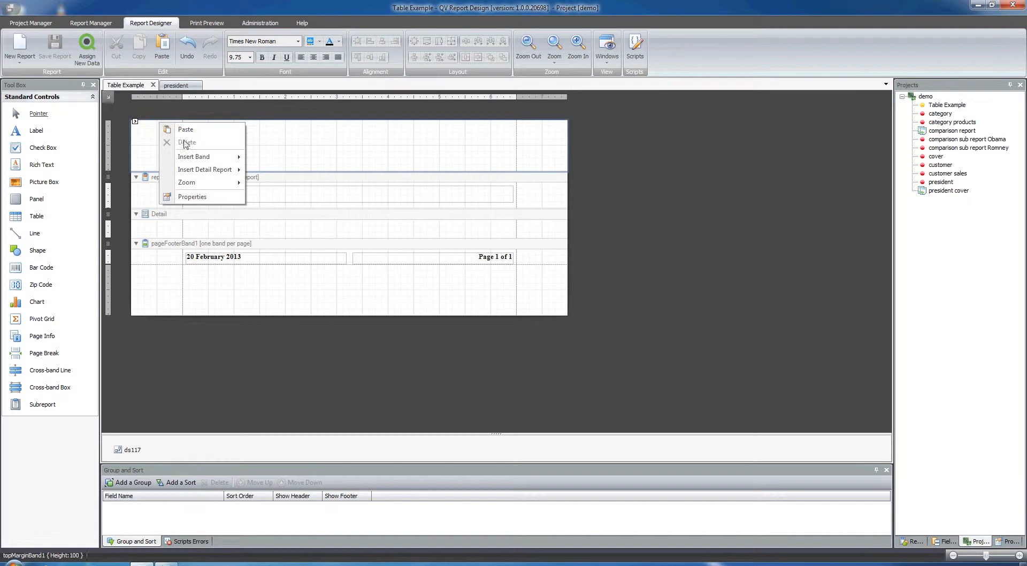
mouse_move(194, 157)
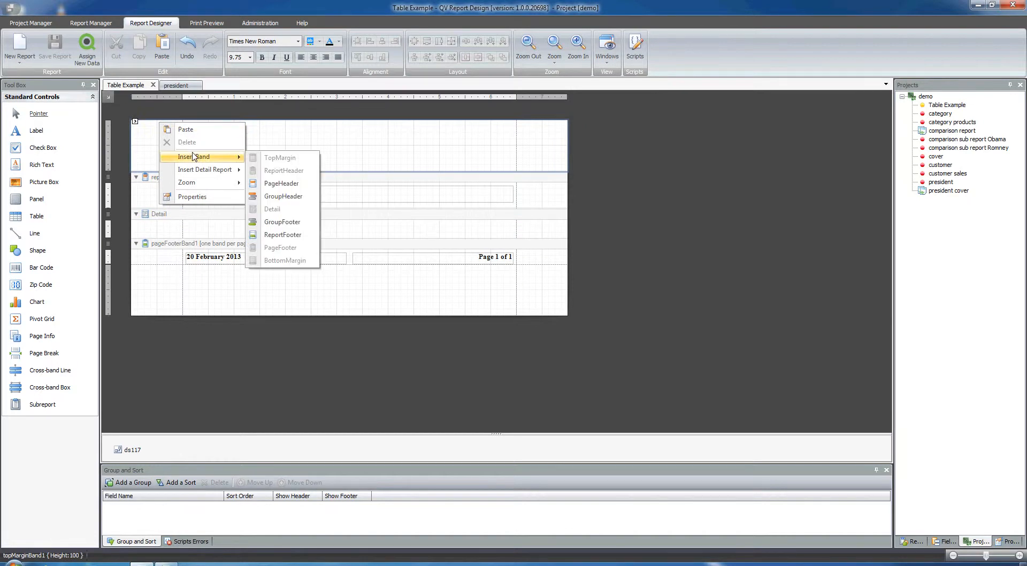
left_click(284, 196)
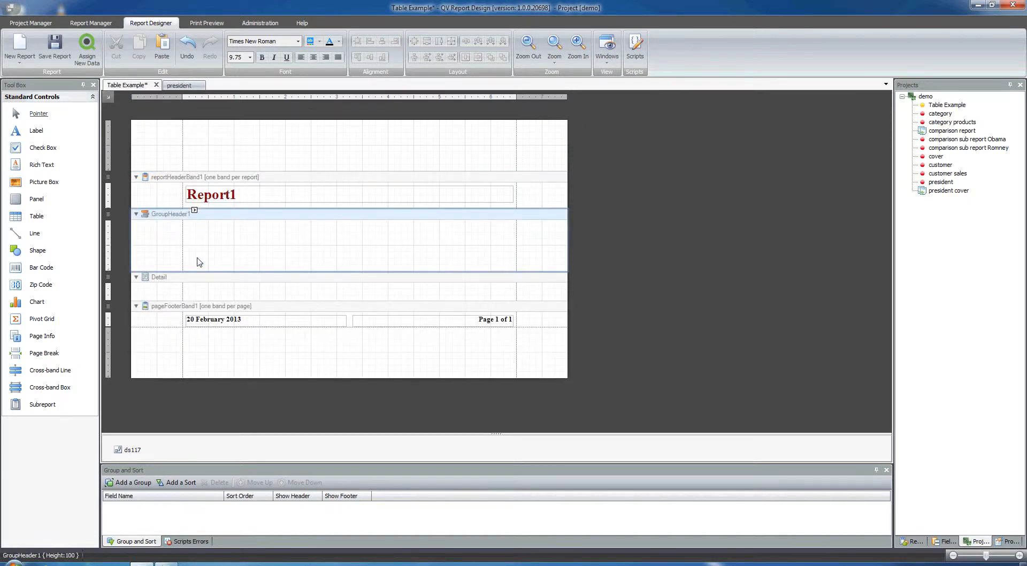
Add a three-cell table to the GroupHeader1 band, stretched between the page margins to a size of about 650 by 45.
left_click_drag(39, 218, 262, 252)
left_click_drag(345, 249, 518, 249)
left_click_drag(349, 259, 339, 268)
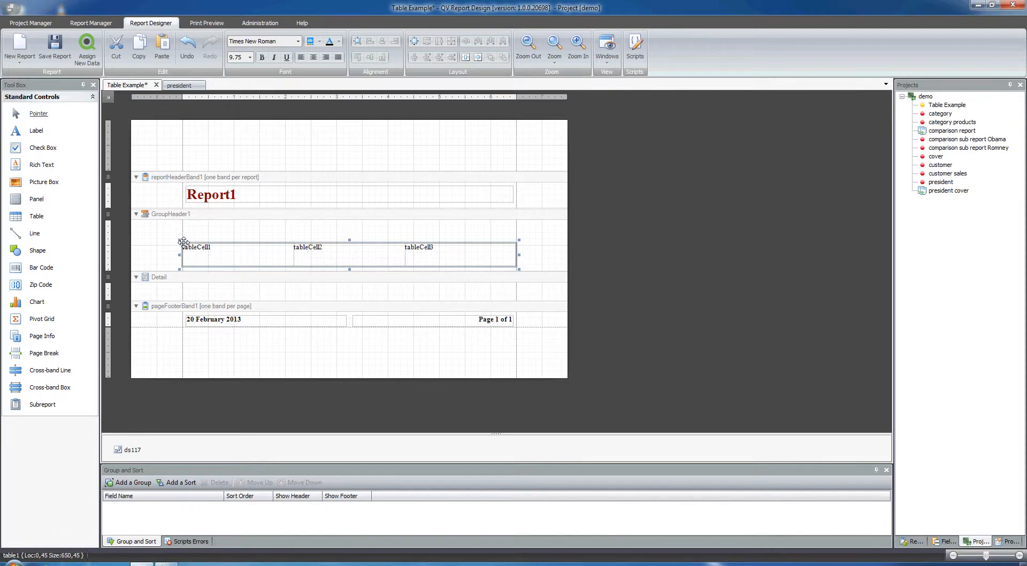
Paste a copy of the header table, move it into the Detail band and fit its edges to the page margins.
key("ctrl+v")
left_click(208, 240)
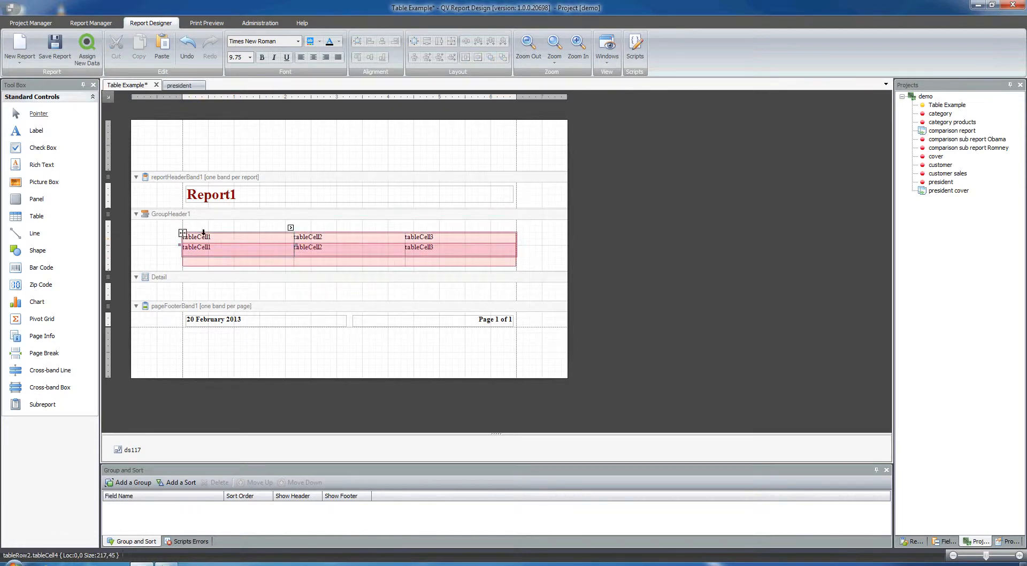
left_click_drag(182, 233, 189, 291)
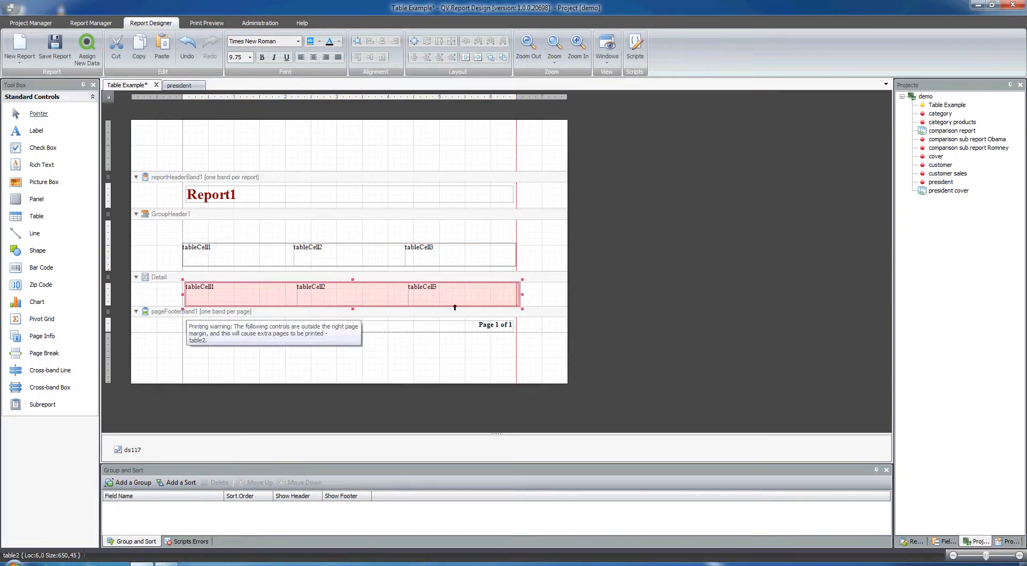
left_click_drag(518, 295, 517, 296)
left_click(527, 298)
left_click(185, 293)
left_click(190, 300)
left_click_drag(184, 295, 182, 295)
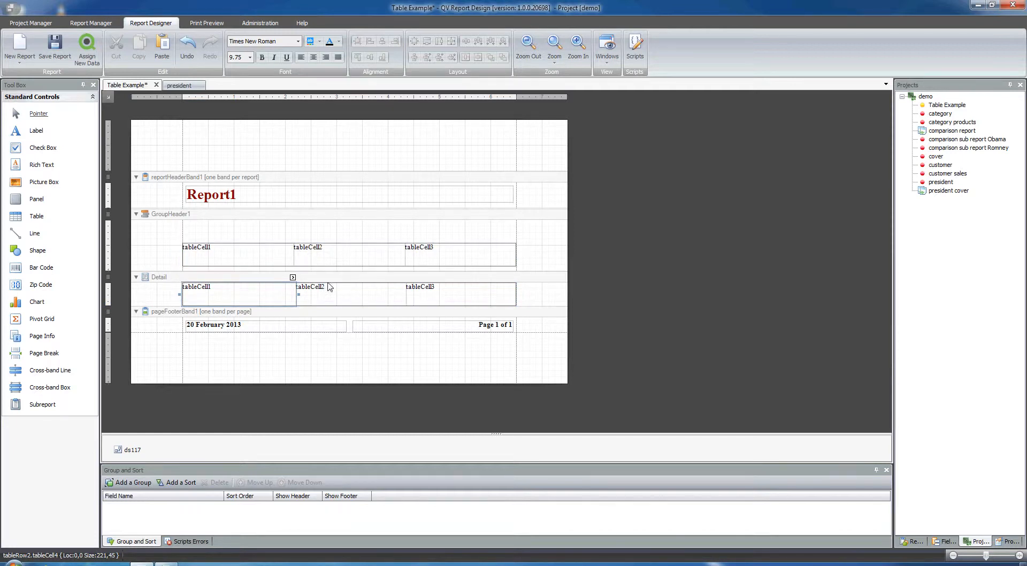
Set the header table's cell texts to Month, Obama and Romney.
left_click(258, 260)
double_click(257, 260)
type("Month")
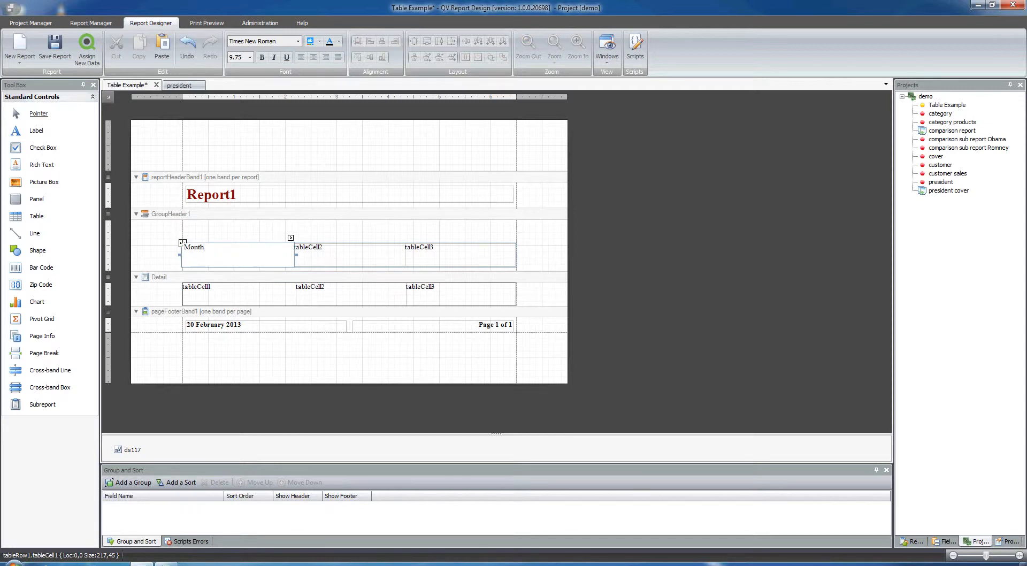
left_click(356, 257)
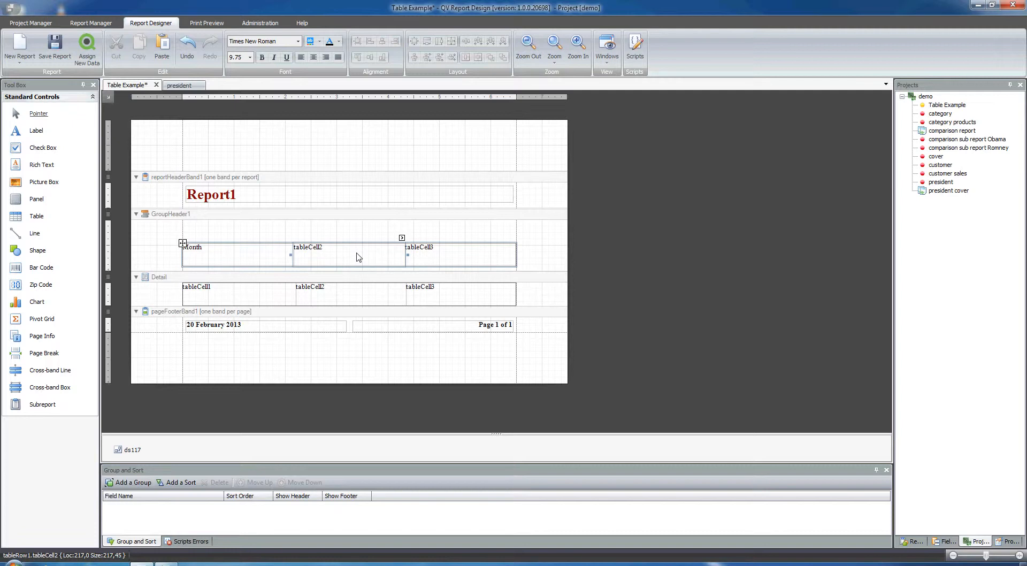
double_click(357, 253)
type("Ob")
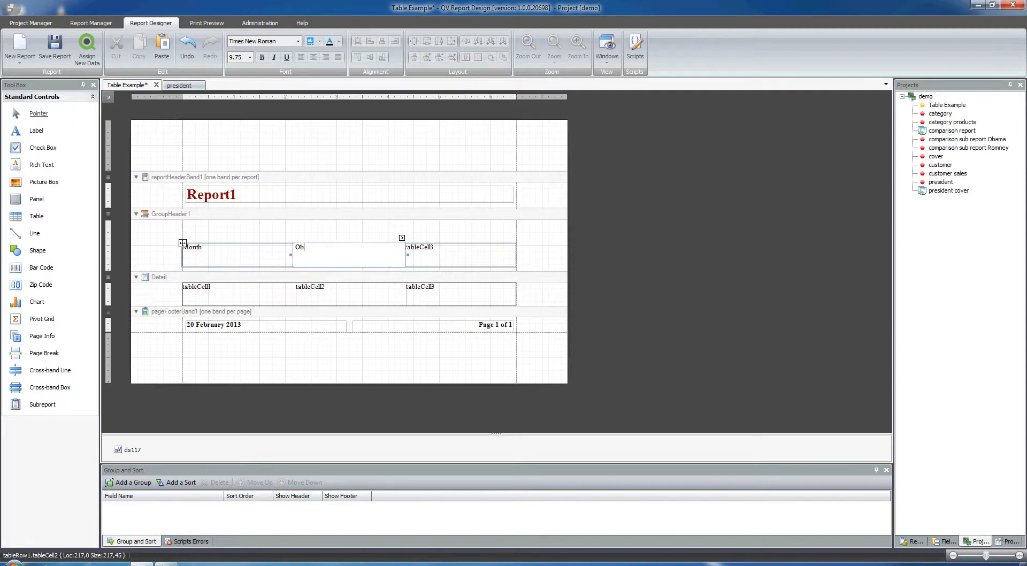
type("ama")
left_click(465, 255)
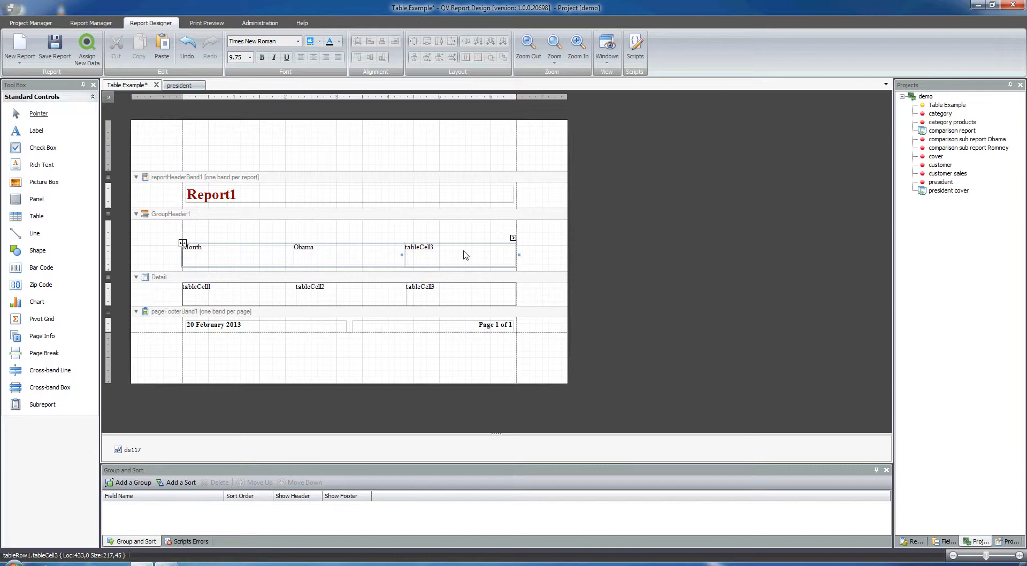
double_click(465, 255)
type("Romney")
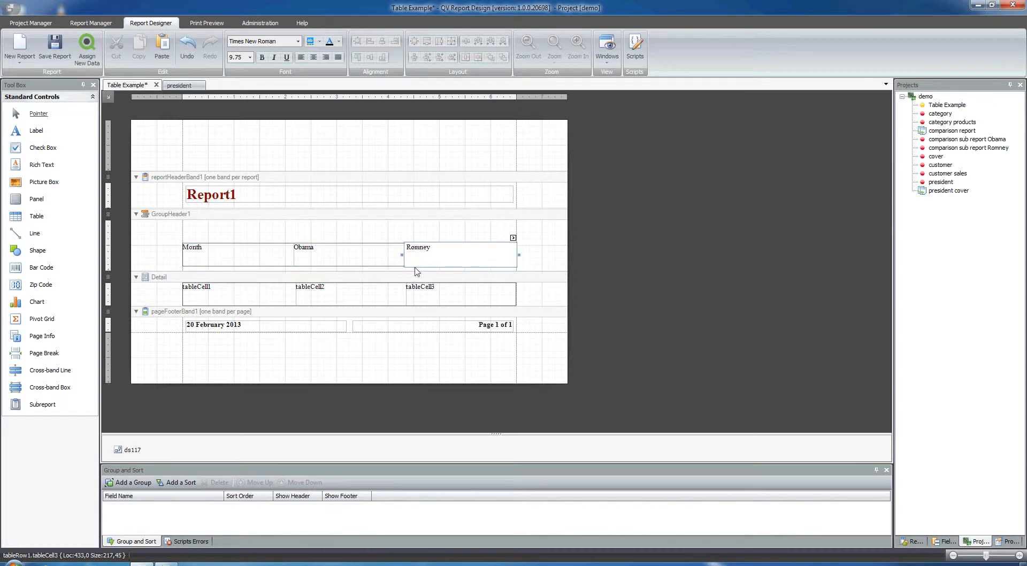
left_click(413, 237)
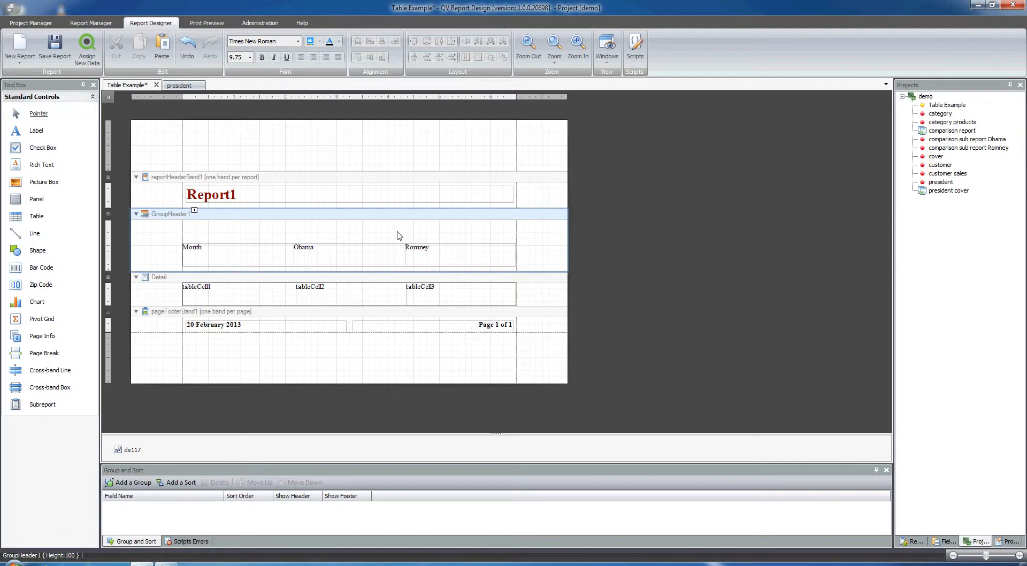
Bind the first cell of the Detail table to the Month field of dt117.
left_click(254, 254)
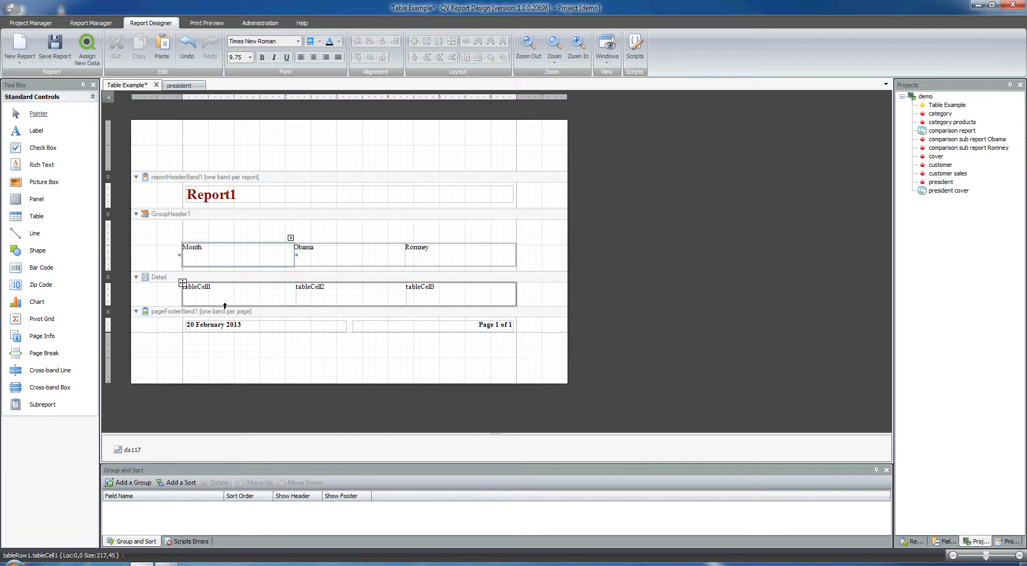
left_click(210, 293)
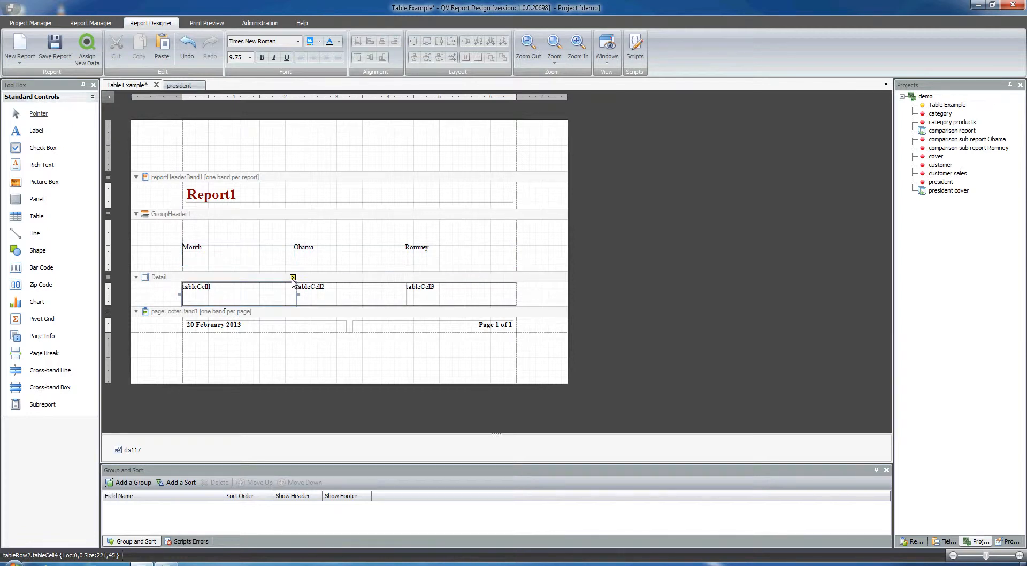
left_click(293, 278)
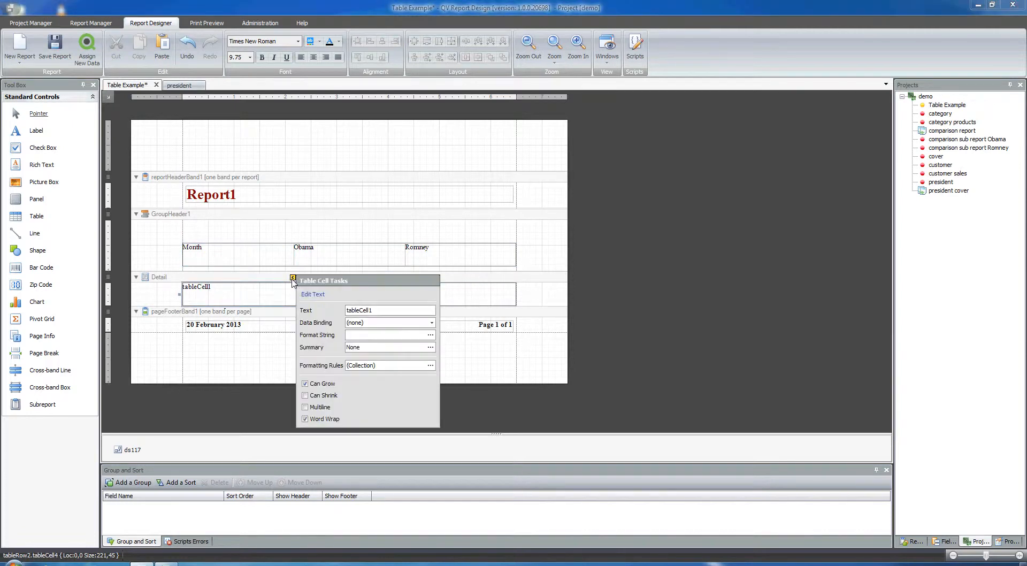
left_click(374, 323)
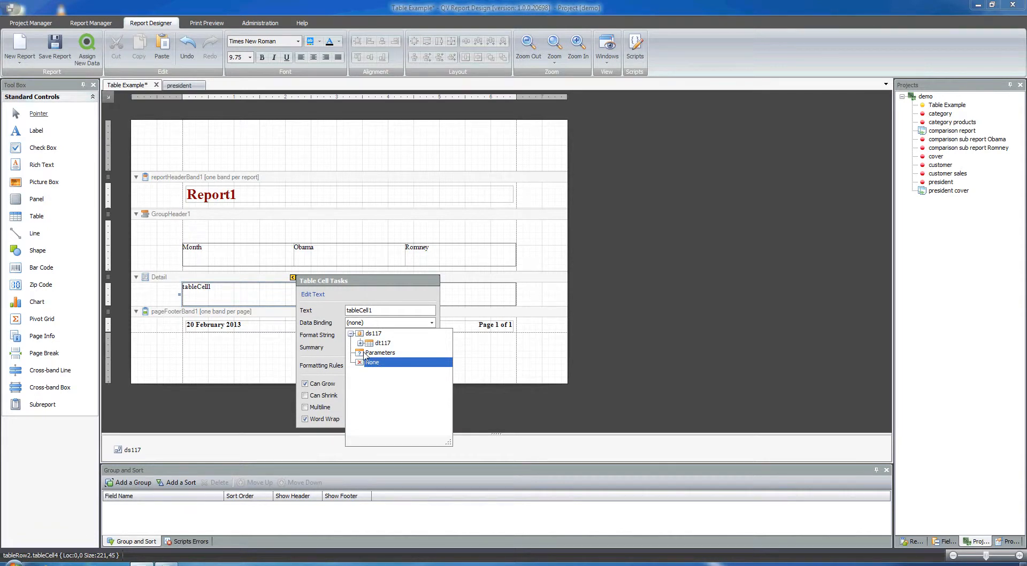
left_click(360, 343)
left_click(391, 362)
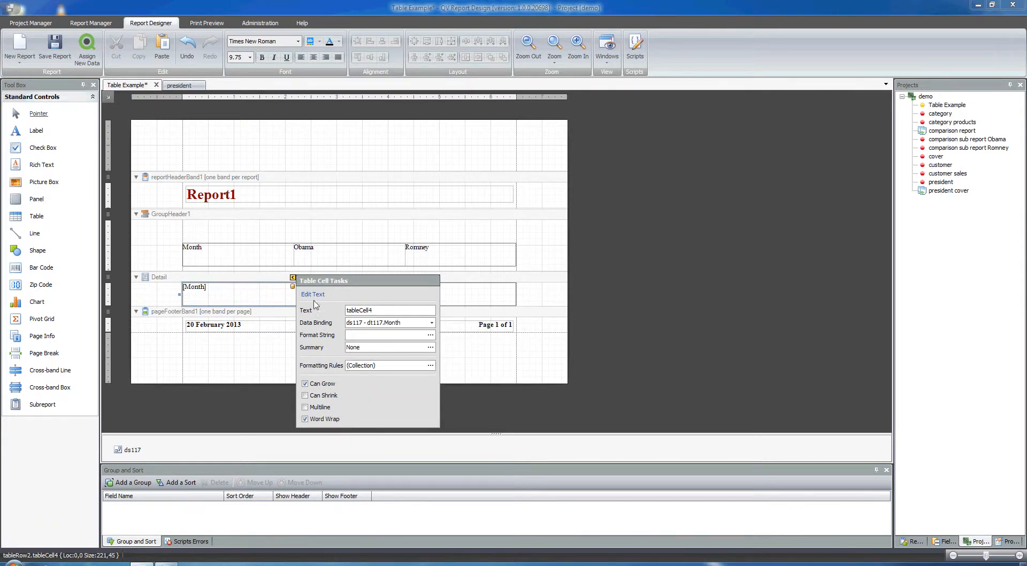
left_click(338, 291)
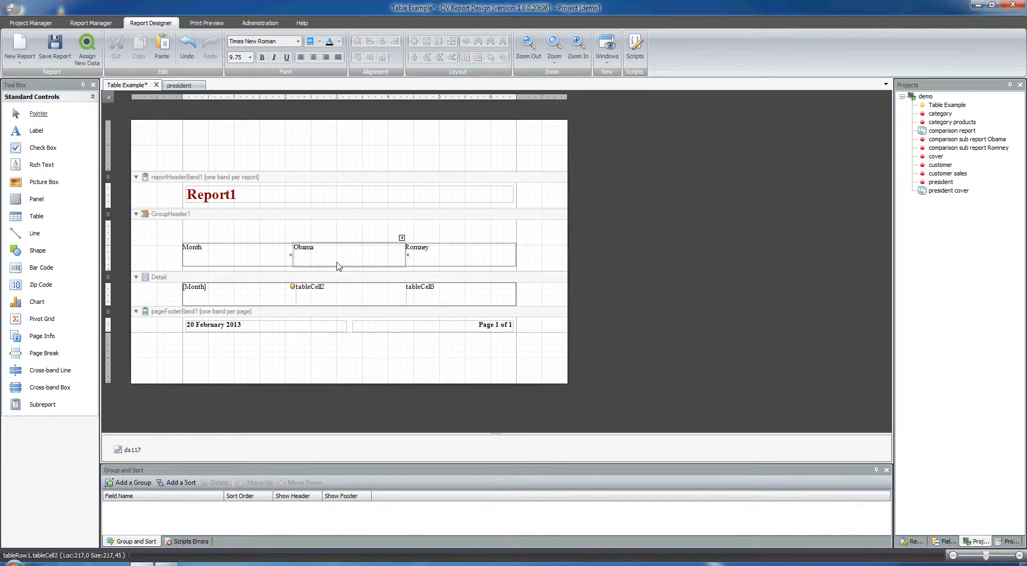
Bind the second cell of the Detail table to the Number_of_tweets_Barack_Obama field of dt117.
left_click(403, 277)
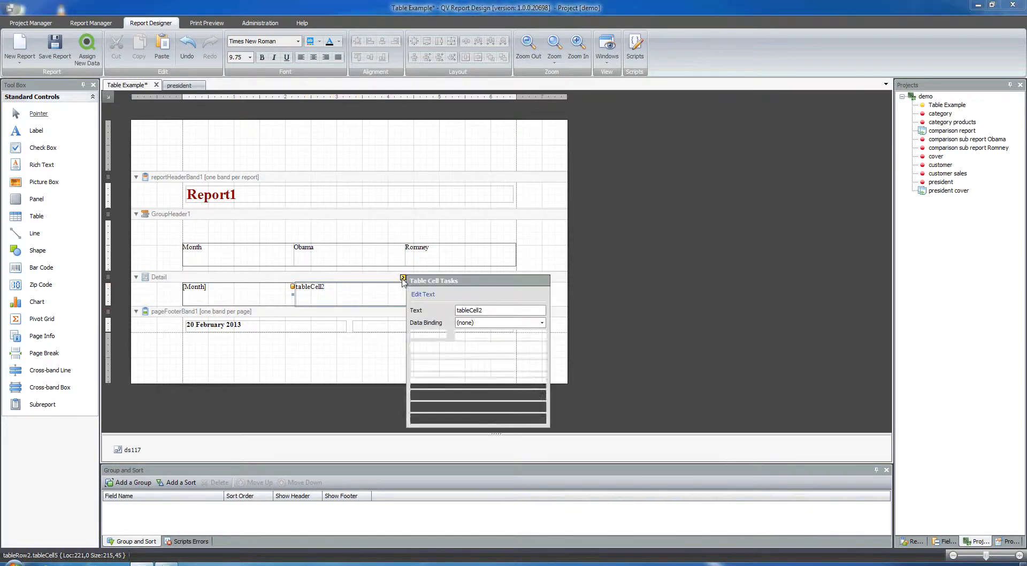
left_click(479, 323)
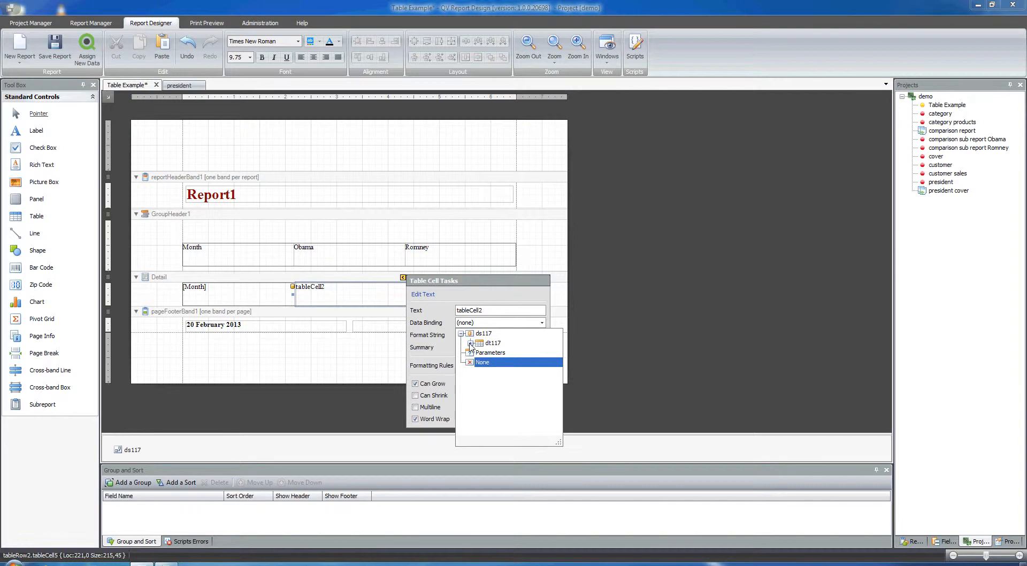
left_click(469, 343)
left_click(518, 371)
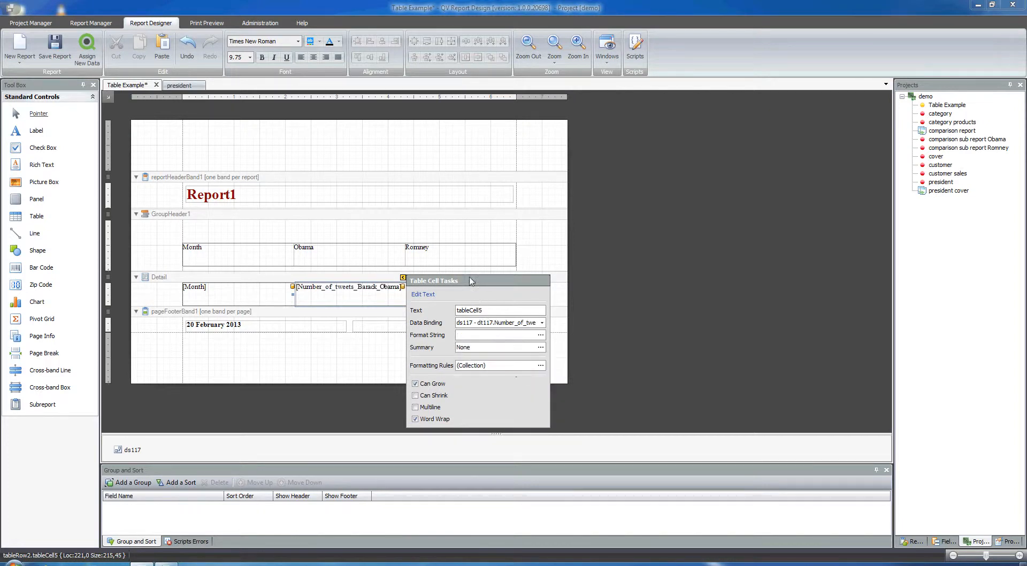
left_click(557, 262)
Bind the third cell of the Detail table to the Number_of_tweets_Mitt_Romney field of dt117.
left_click(500, 294)
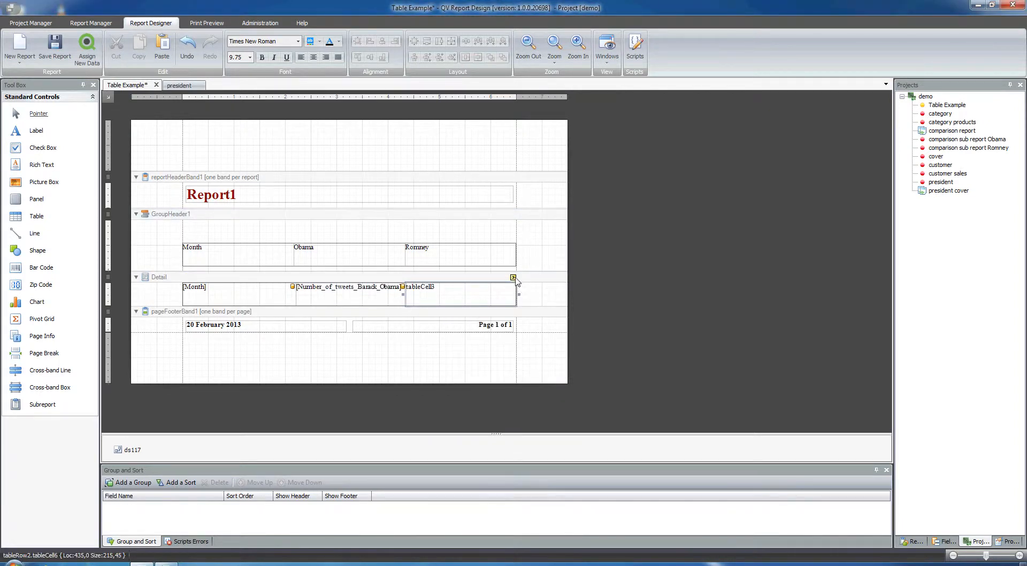
left_click(513, 277)
left_click(577, 324)
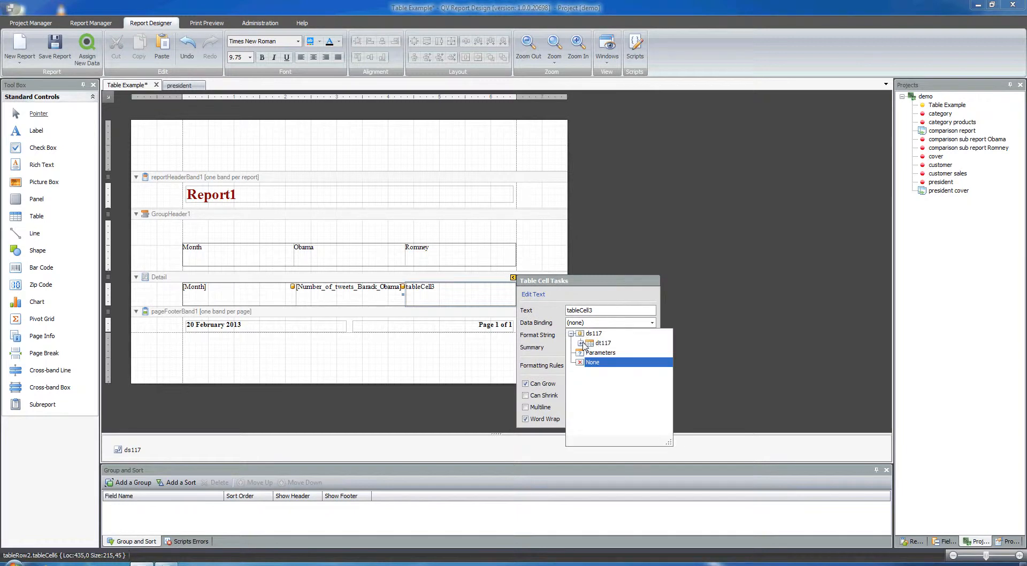
left_click(583, 344)
left_click(613, 383)
left_click(469, 369)
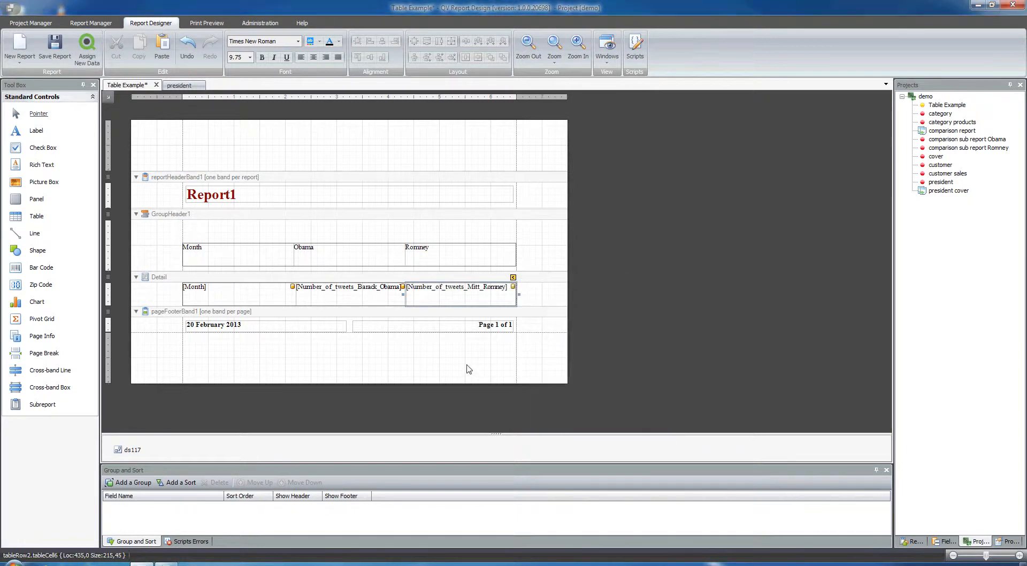
Preview the Table Example report to check the table's headings and data rows, and return to the design view.
left_click(206, 22)
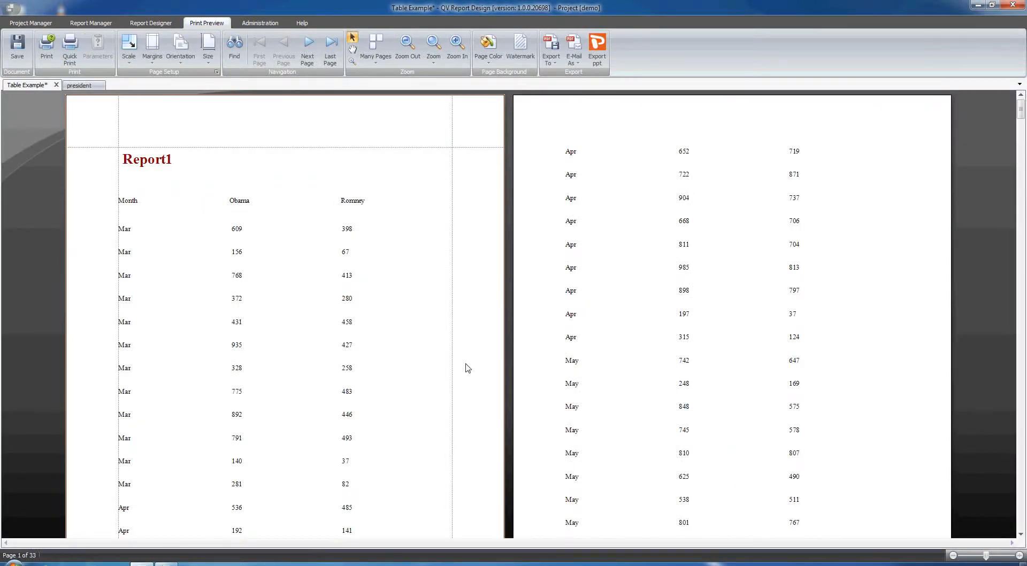
left_click(154, 24)
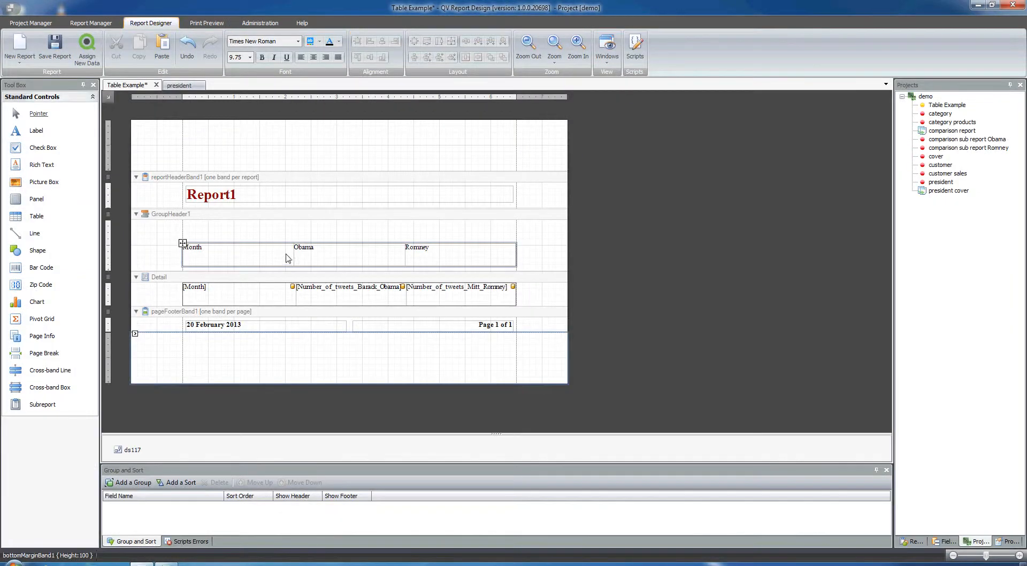
Give the heading table in GroupHeader1 a red background and white text.
left_click(182, 243)
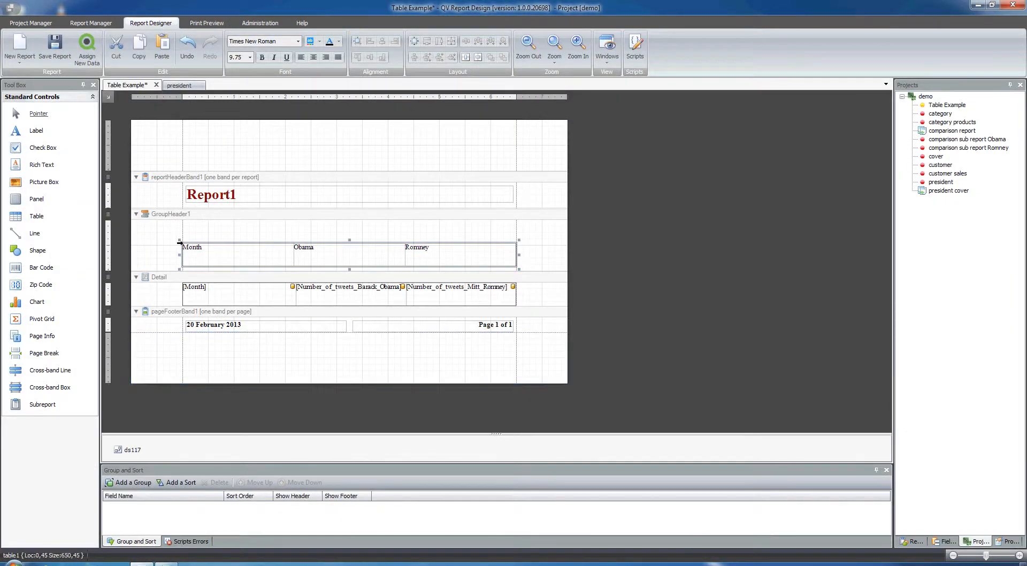
left_click(339, 41)
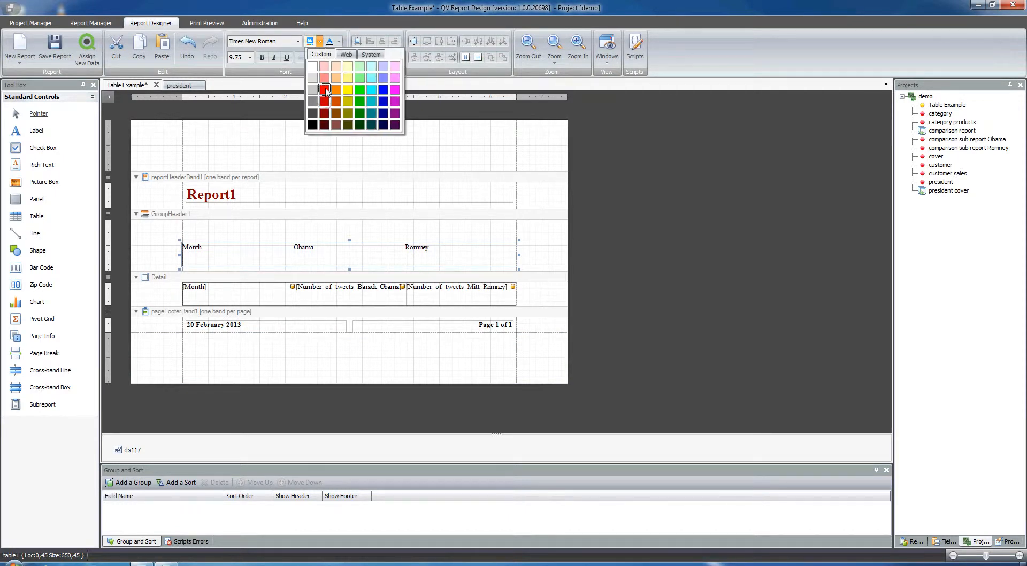
left_click(344, 90)
left_click(338, 41)
left_click(336, 66)
Set the heading table's text to centred Arial Black, size 20, and check it in the print preview.
left_click(297, 42)
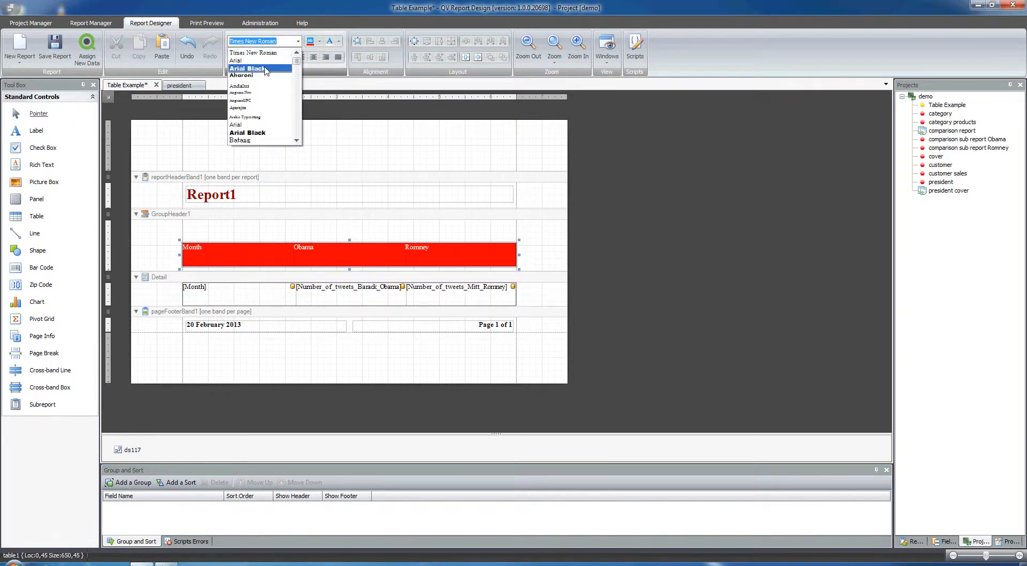
left_click(260, 67)
left_click(249, 57)
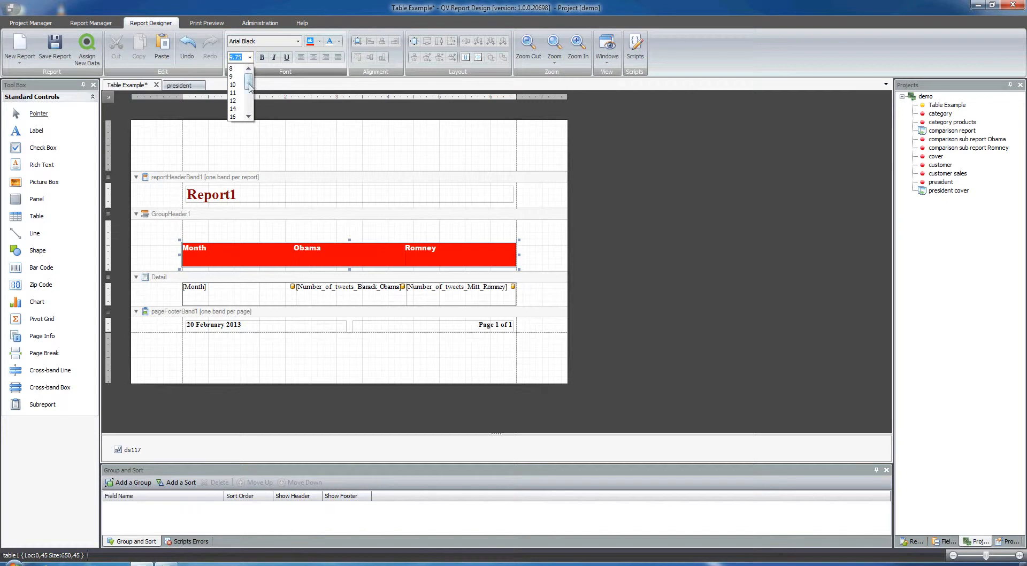
left_click(236, 116)
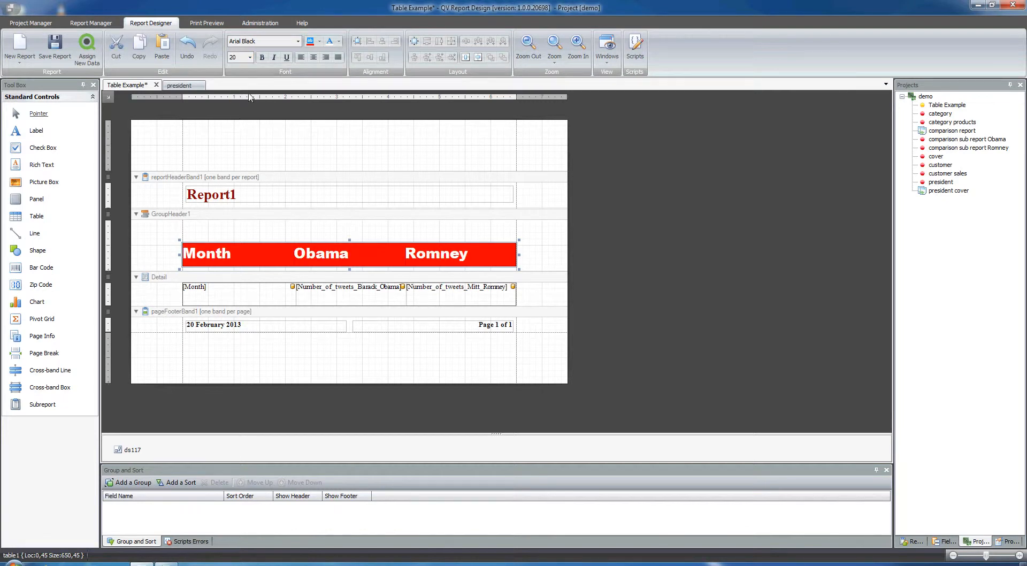
left_click(313, 57)
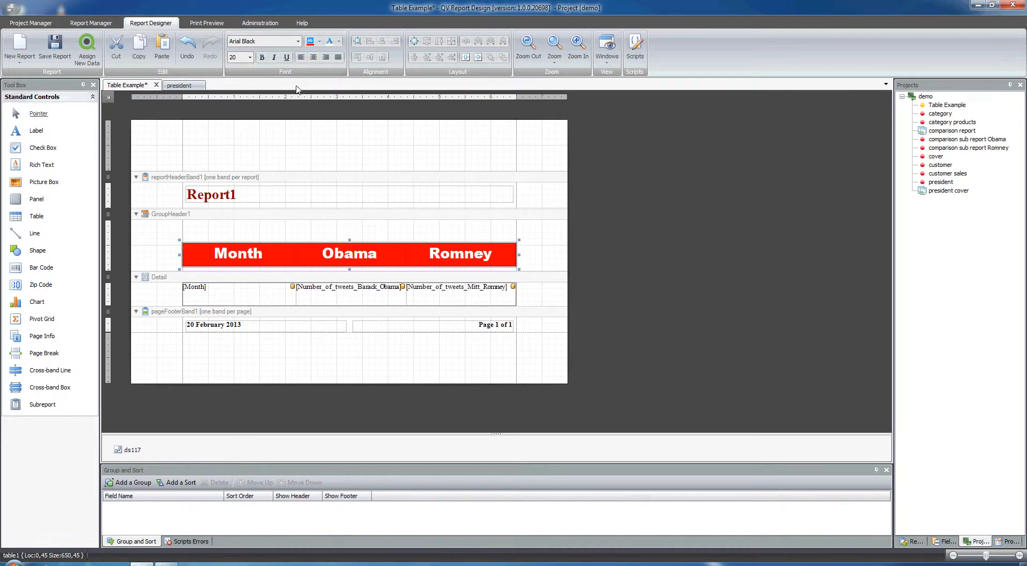
left_click(206, 23)
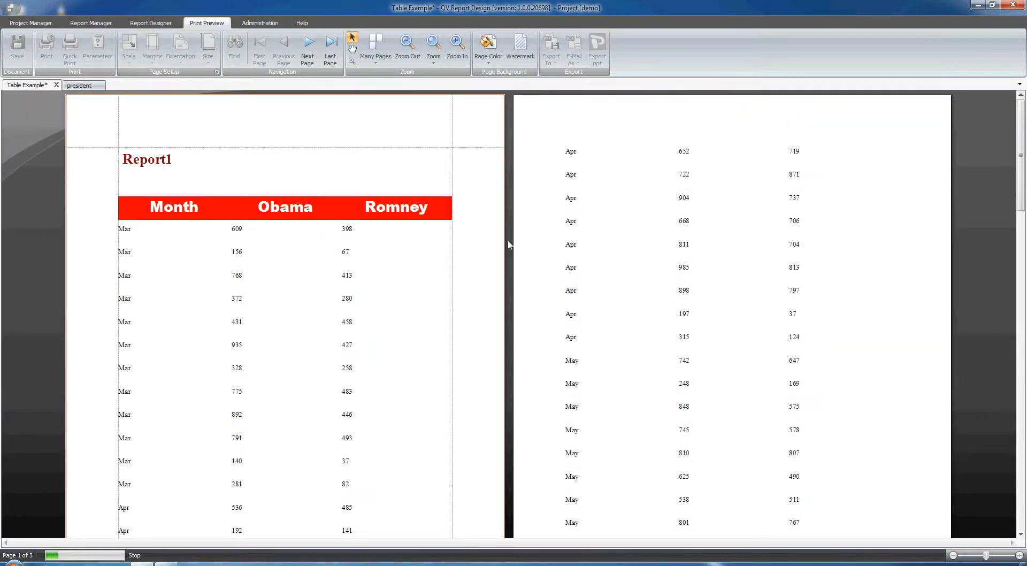
left_click(151, 23)
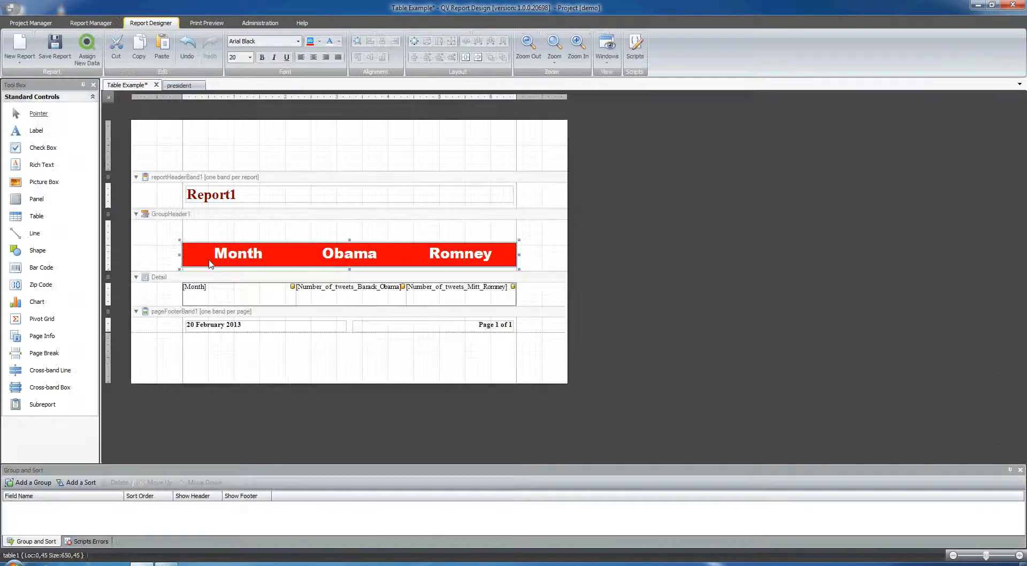
Create a new even style for the whole Detail table and set its background color to Snow.
left_click(201, 294)
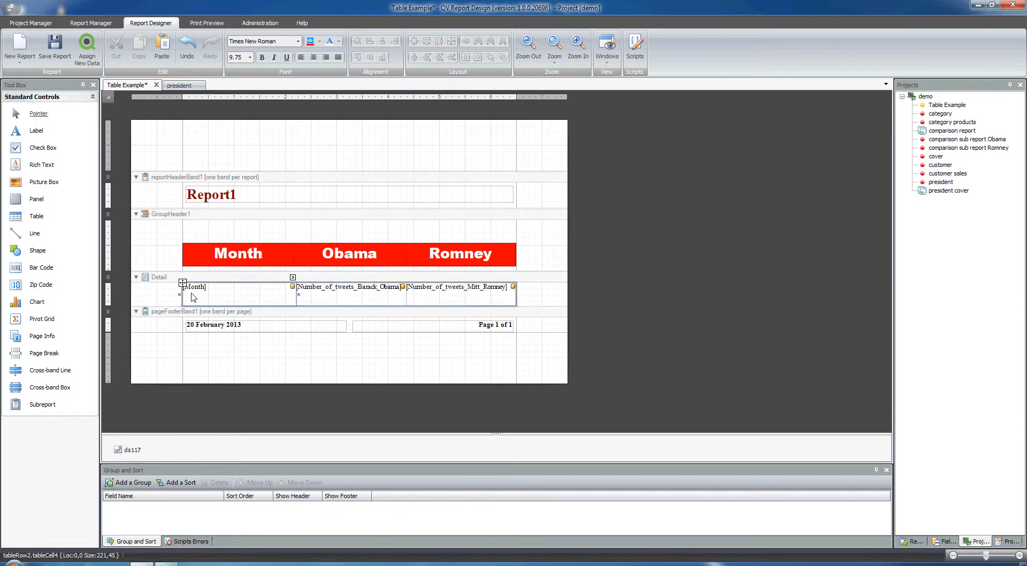
left_click(415, 299)
left_click(182, 284)
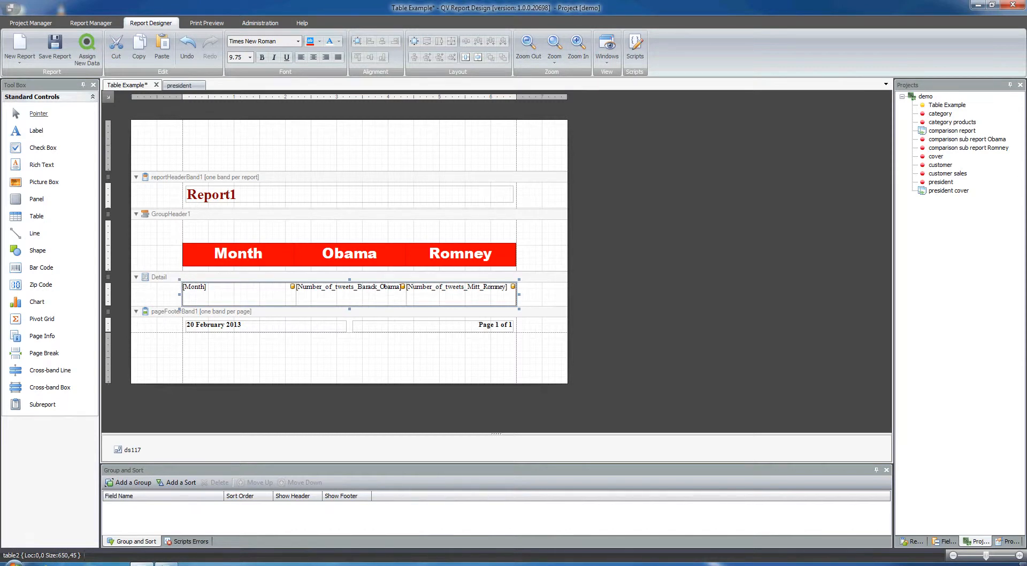
left_click(1007, 543)
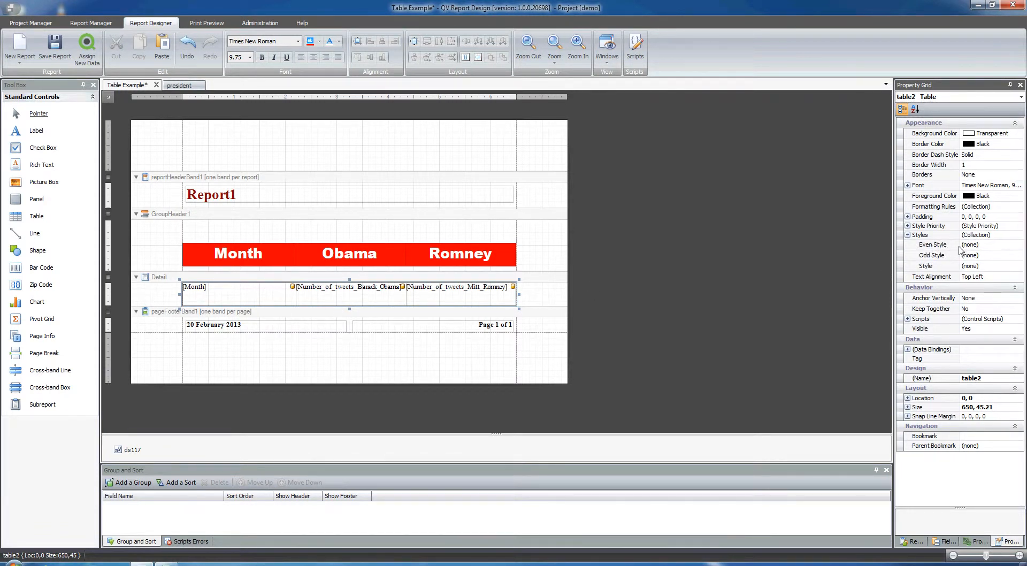
left_click(977, 246)
left_click(1019, 245)
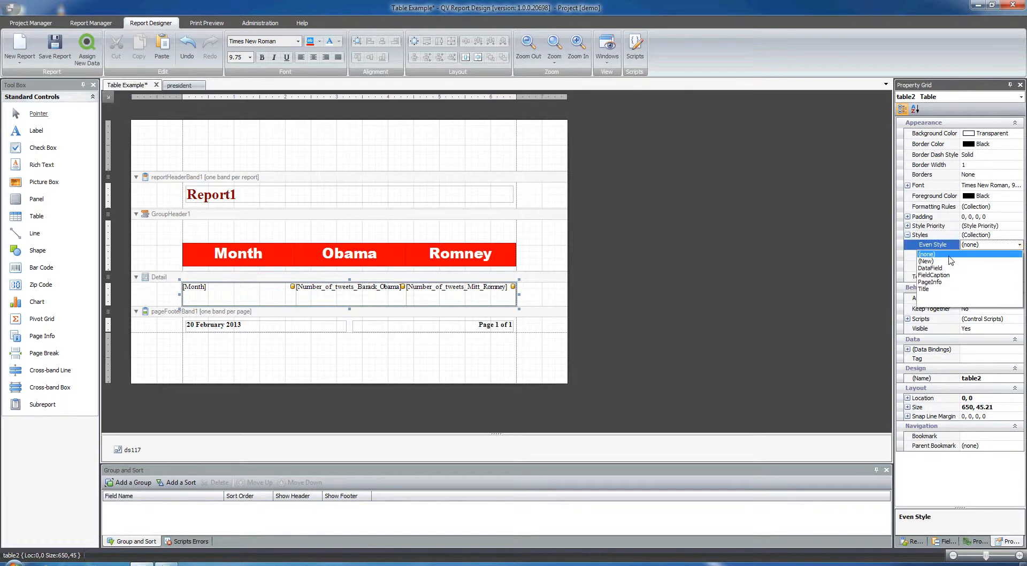
left_click(932, 261)
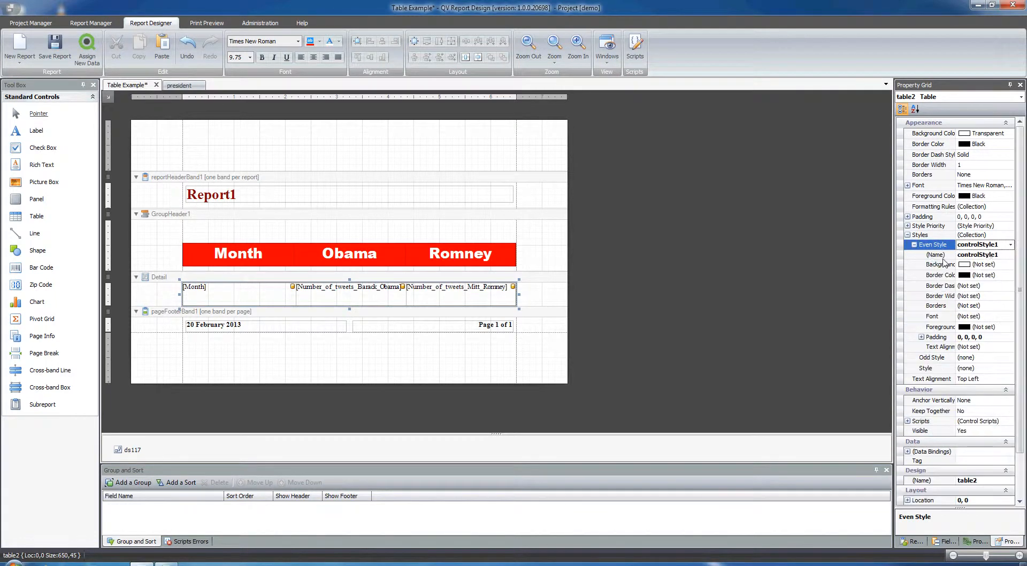
left_click(992, 264)
left_click(1010, 265)
left_click_drag(1023, 298, 1022, 304)
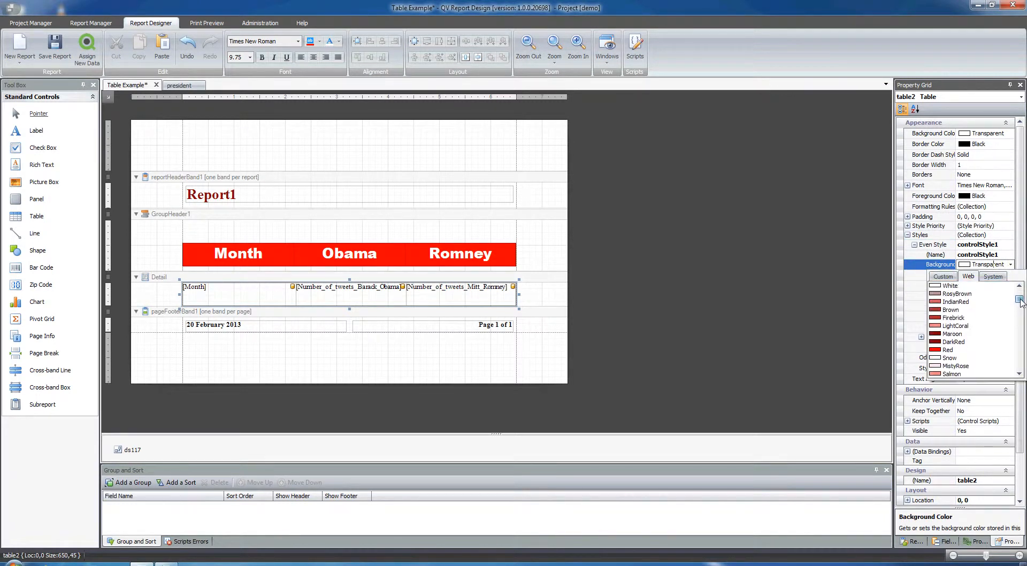
left_click(949, 357)
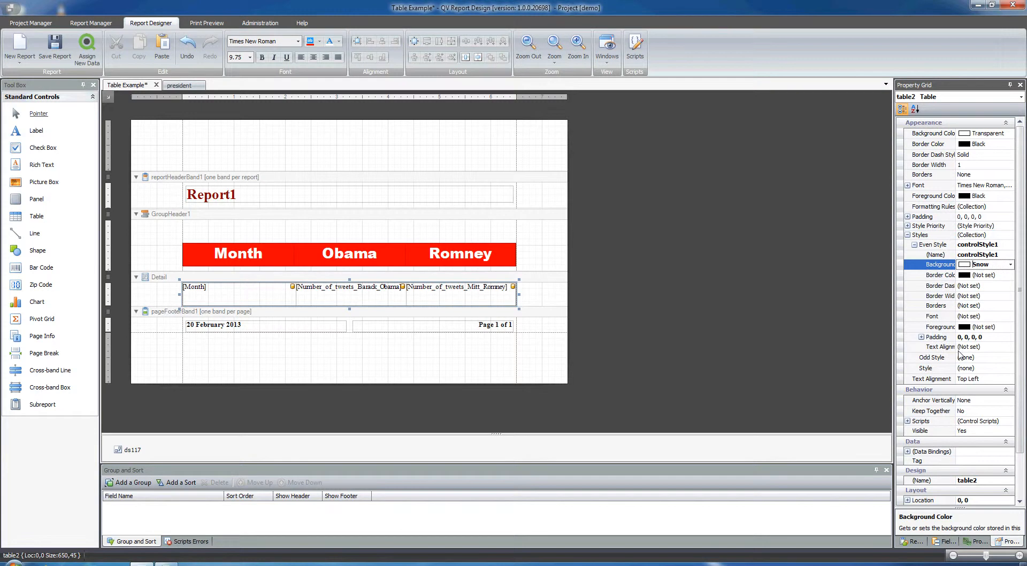
Create a new odd style for the Detail table with a Tomato background and check the row banding in the print preview.
left_click(915, 245)
left_click(922, 256)
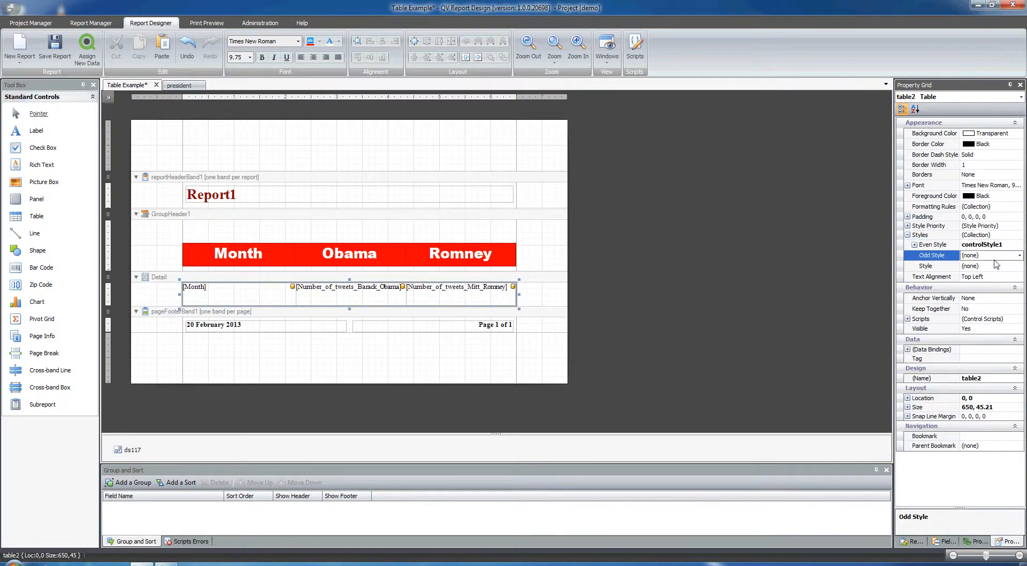
left_click(1019, 256)
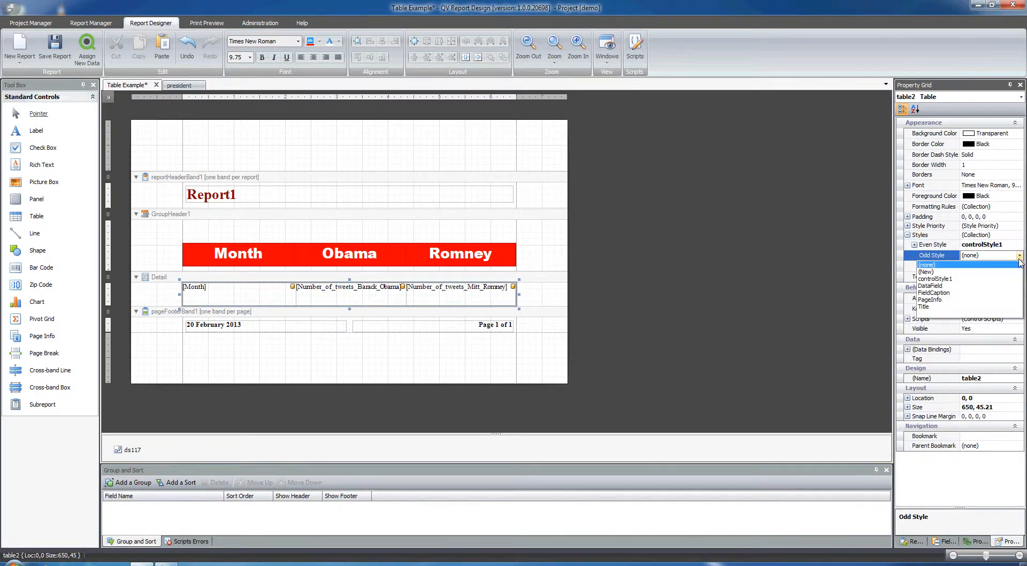
left_click(945, 272)
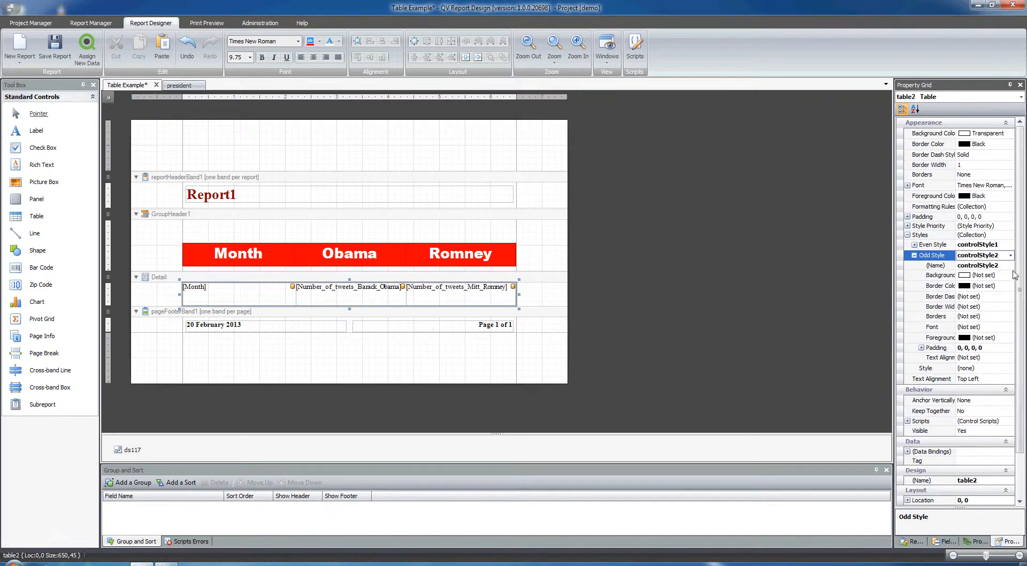
left_click(995, 276)
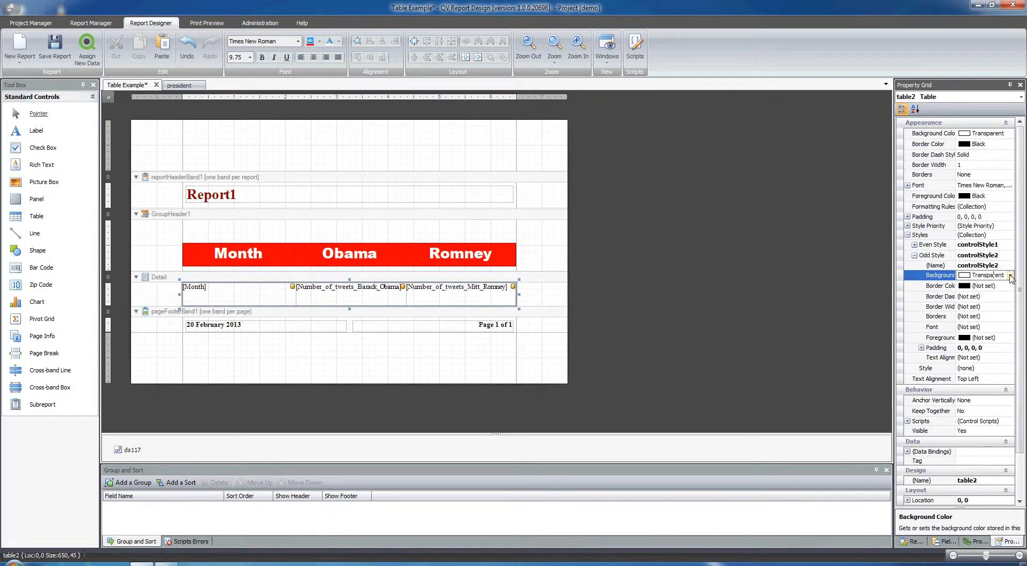
left_click(1009, 275)
left_click_drag(1020, 305, 1019, 315)
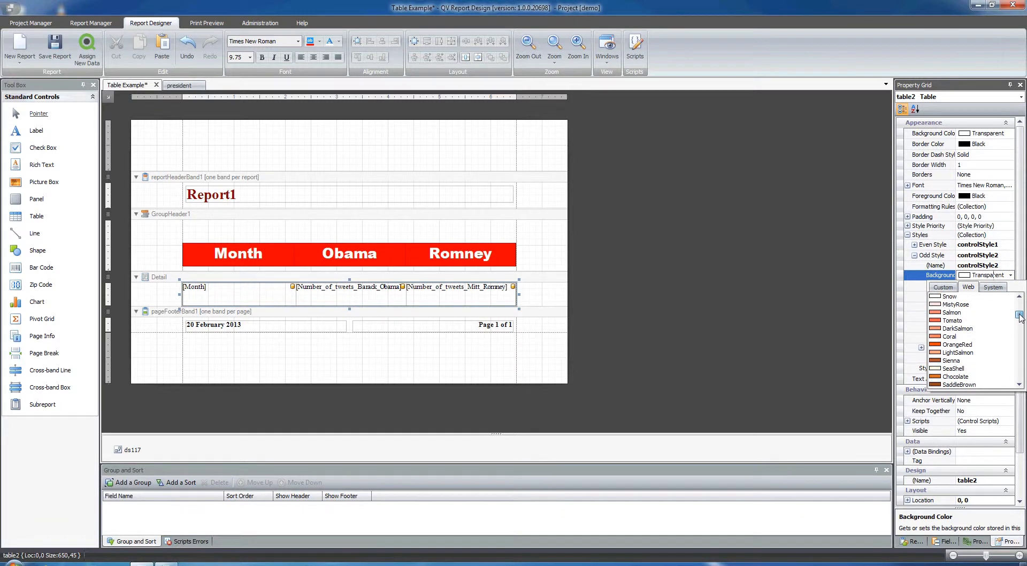
left_click(954, 320)
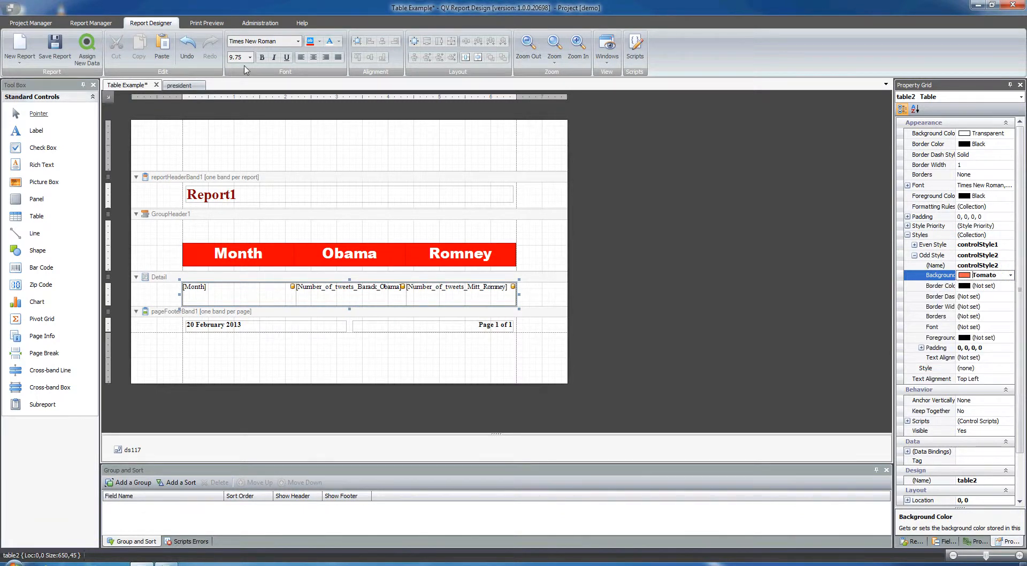
left_click(206, 23)
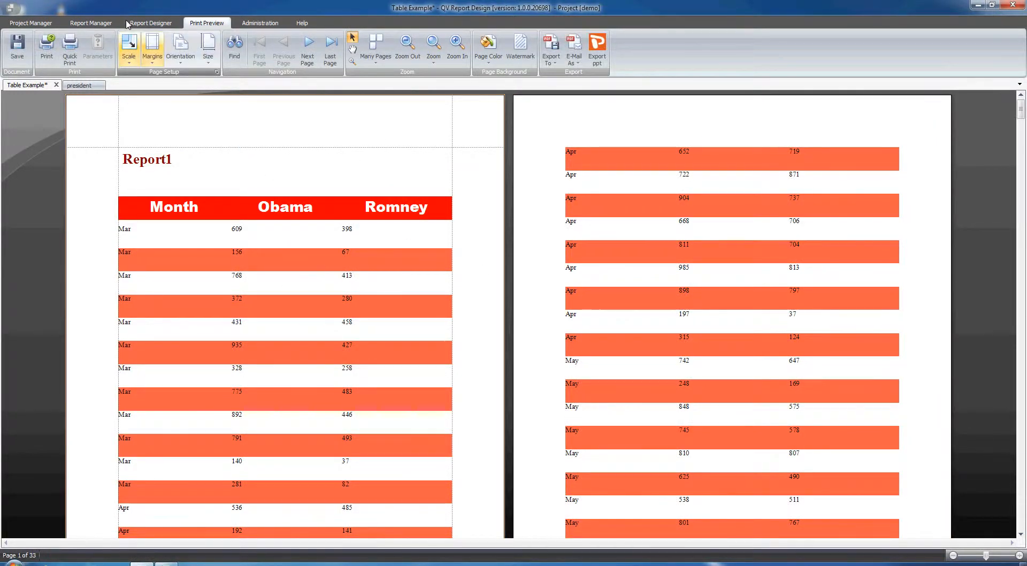
left_click(151, 22)
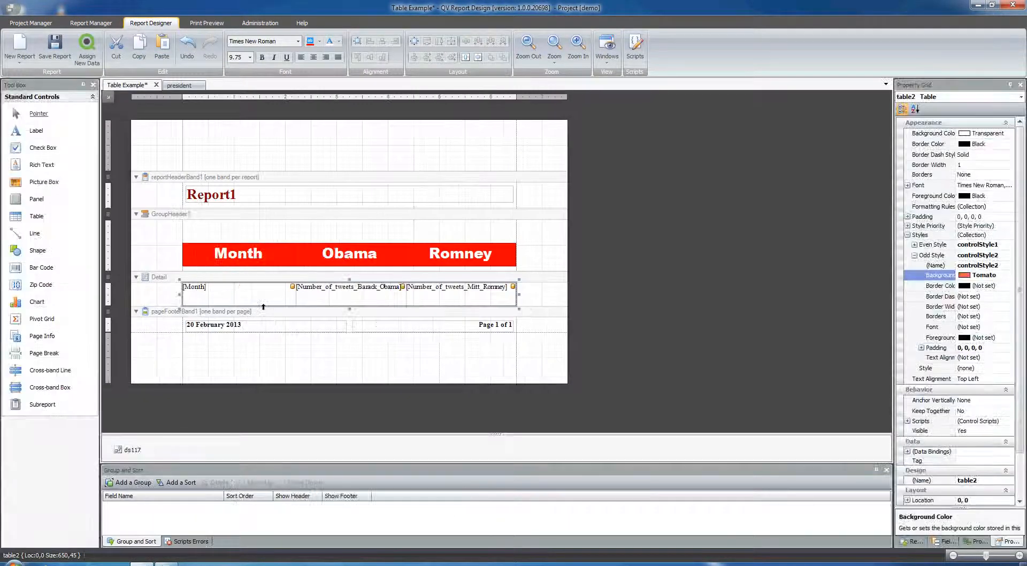
Shrink the Detail table and its band to the height of one text line and check the row spacing in the print preview.
left_click_drag(350, 309, 336, 293)
left_click(327, 311)
left_click(206, 23)
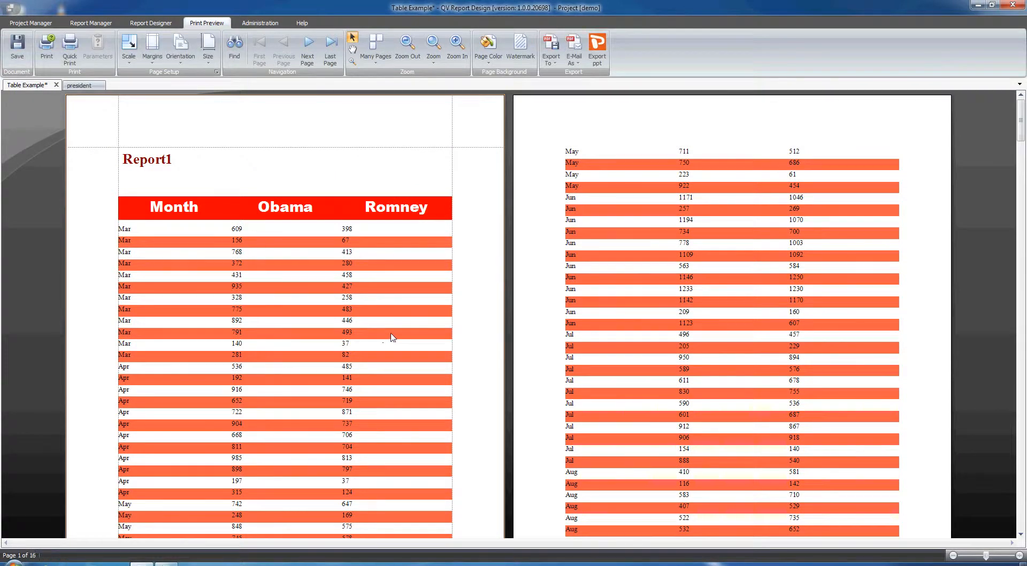
left_click(150, 22)
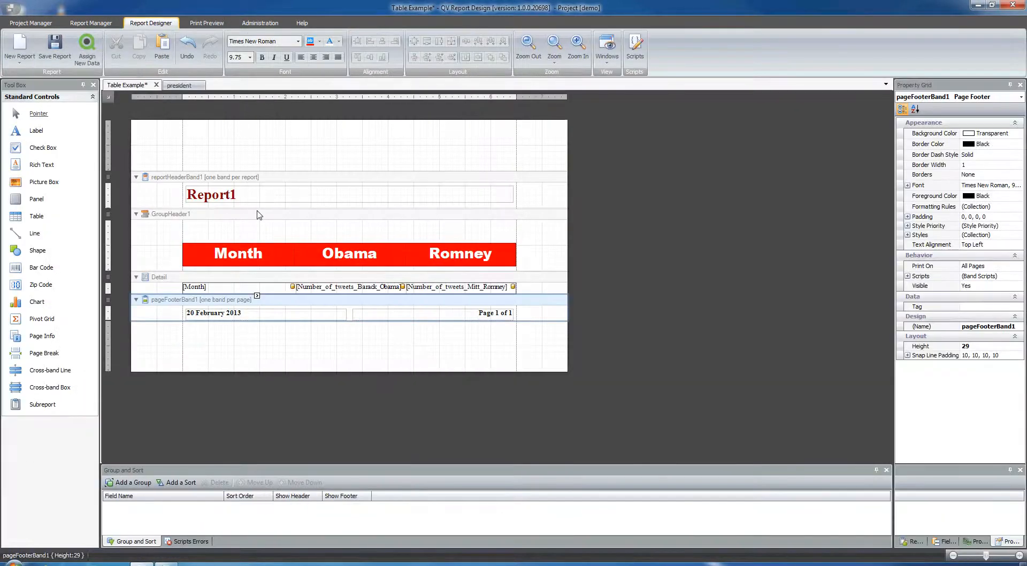
Examine the SourceID label and grouping in the president report, then return to the Table Example report.
left_click(179, 85)
left_click(226, 342)
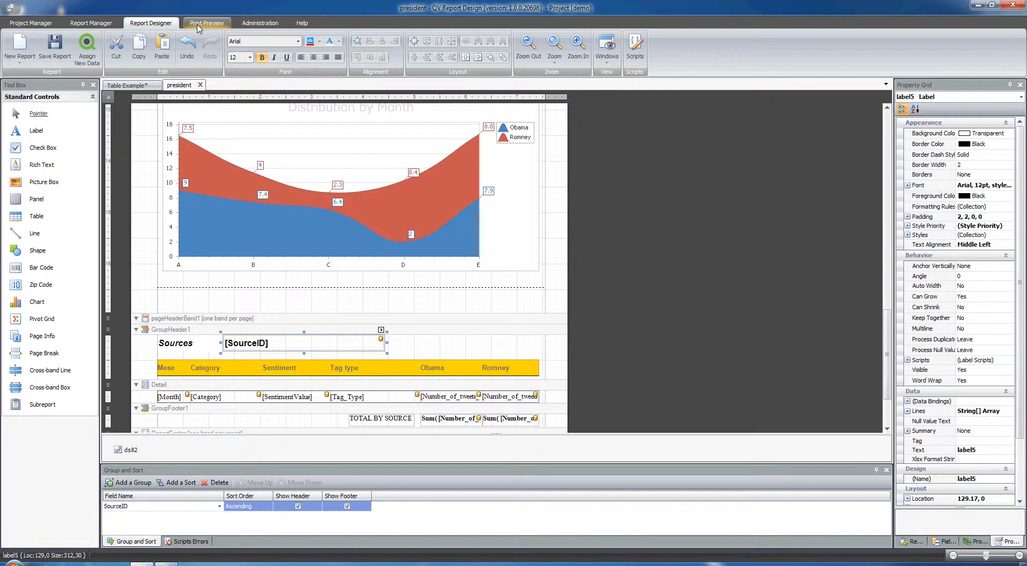
left_click(197, 26)
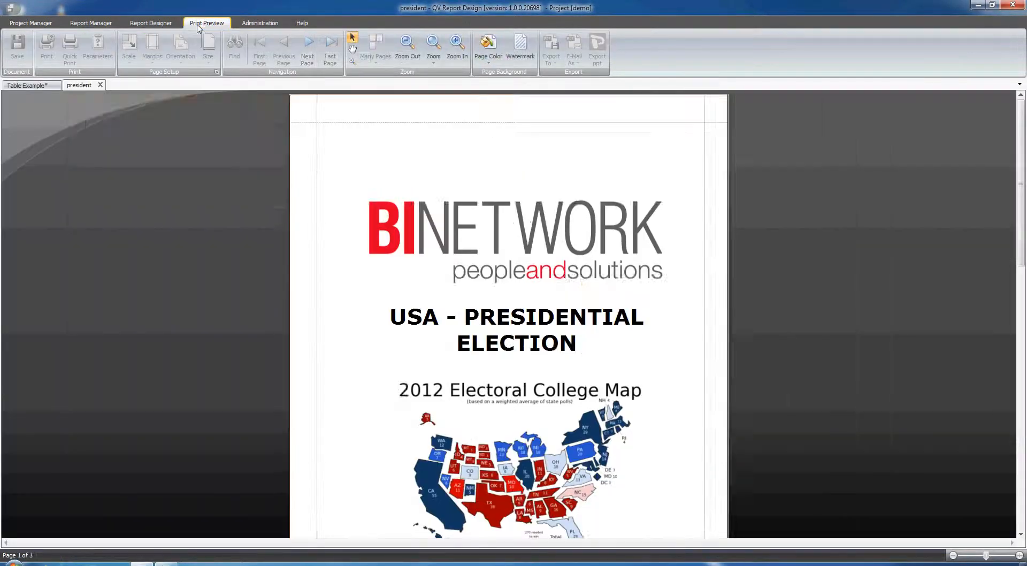
left_click(147, 24)
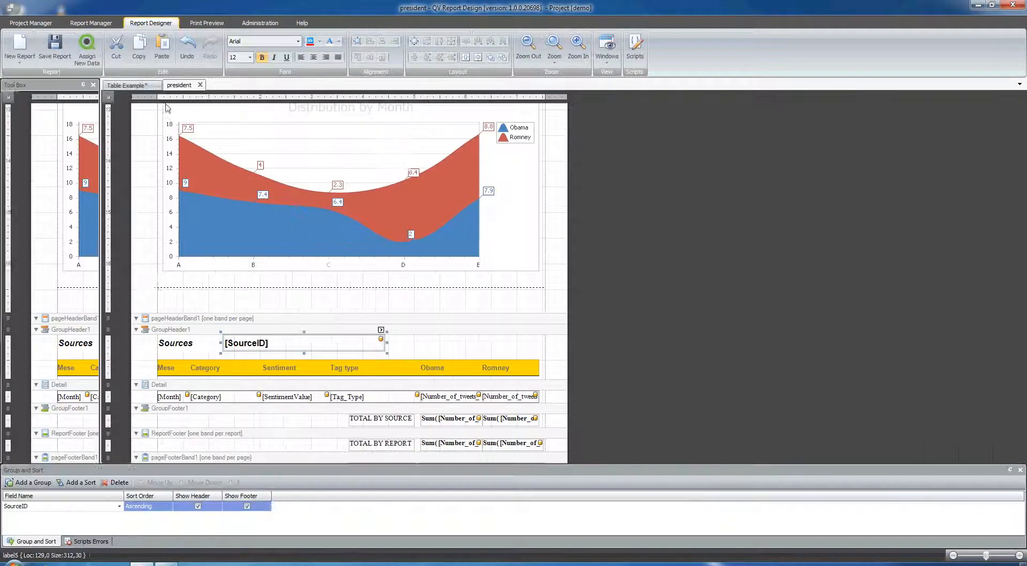
left_click(127, 85)
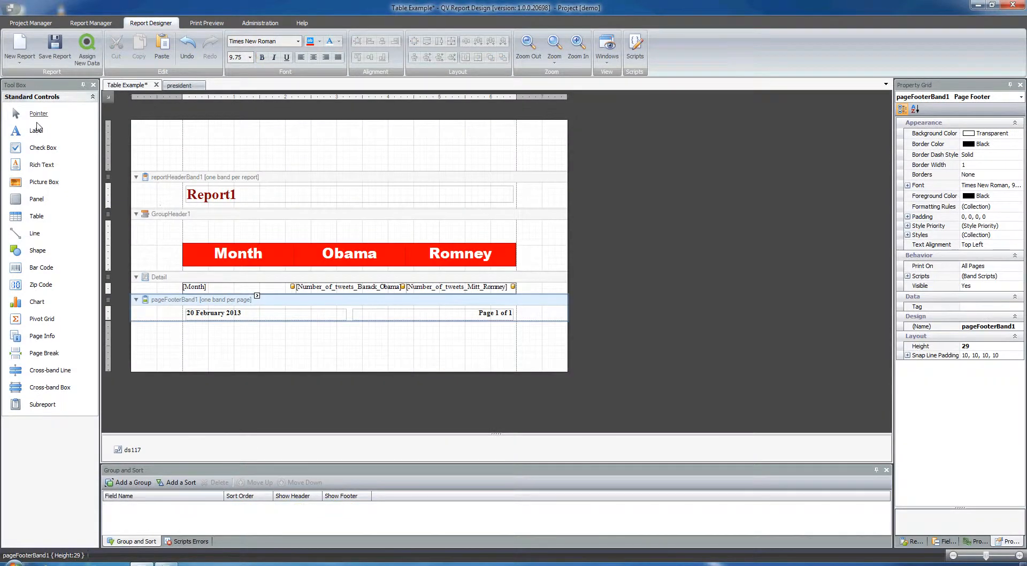
Add a label in GroupHeader1 above the Month heading and place a copy of it beside the original.
left_click_drag(37, 132, 208, 231)
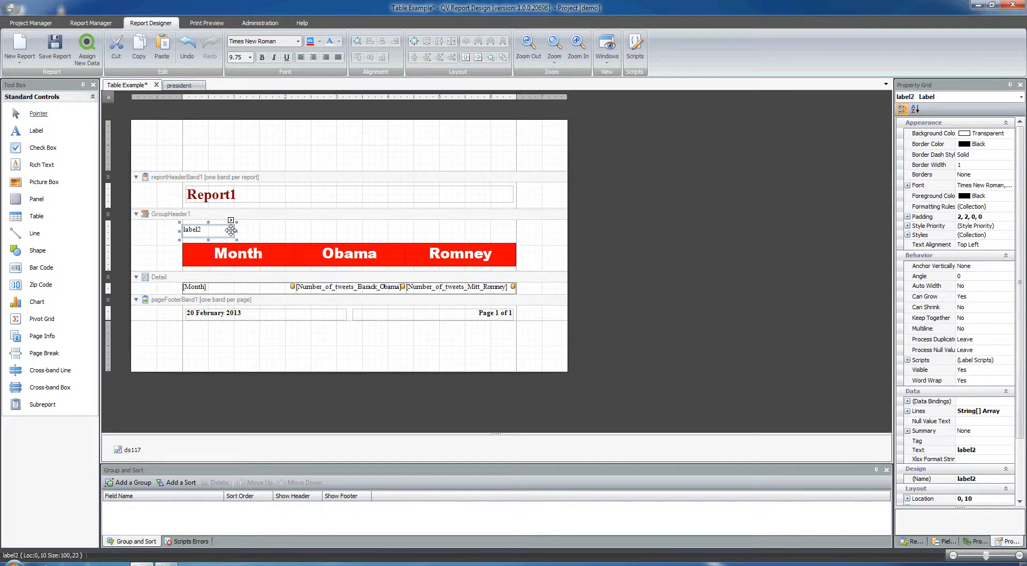
left_click(267, 235)
key("ctrl+v")
left_click_drag(331, 242, 276, 233)
Change the text of the first label in GroupHeader1 to SOURCE.
left_click(214, 230)
double_click(214, 231)
type("S")
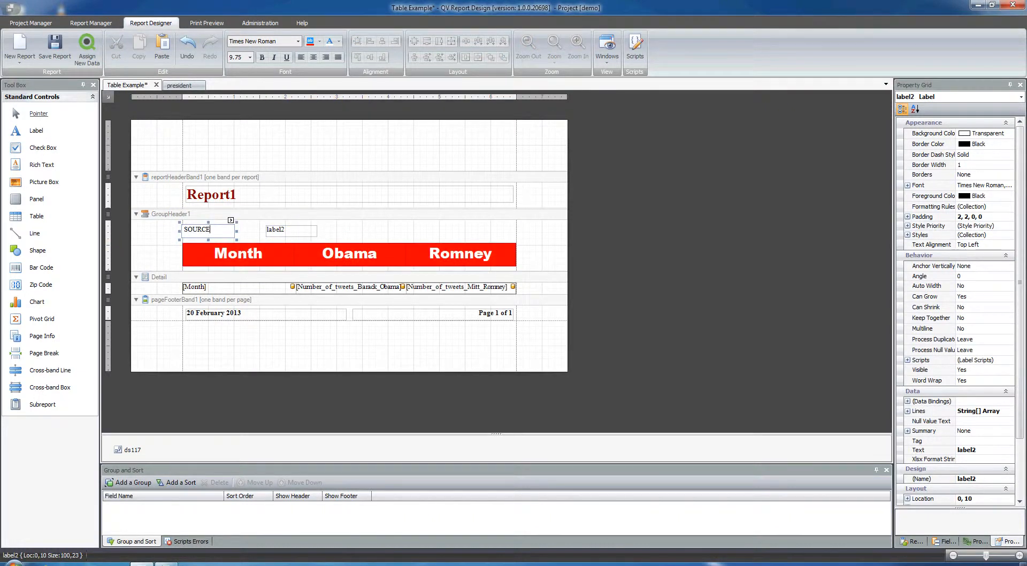
Bind the label beside SOURCE to the SourceID field of dt117.
left_click(283, 229)
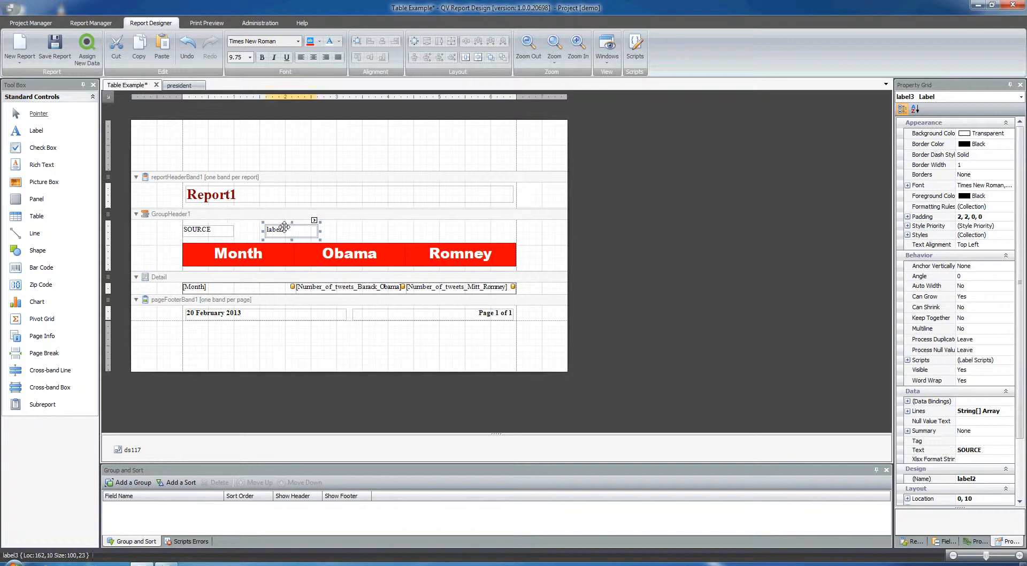
left_click(315, 221)
left_click(400, 266)
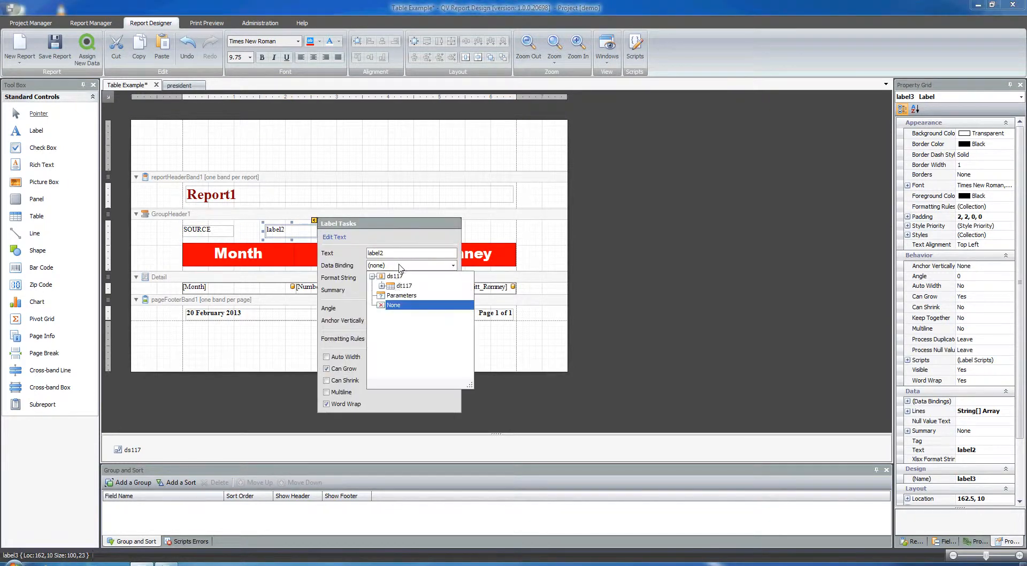
left_click(381, 286)
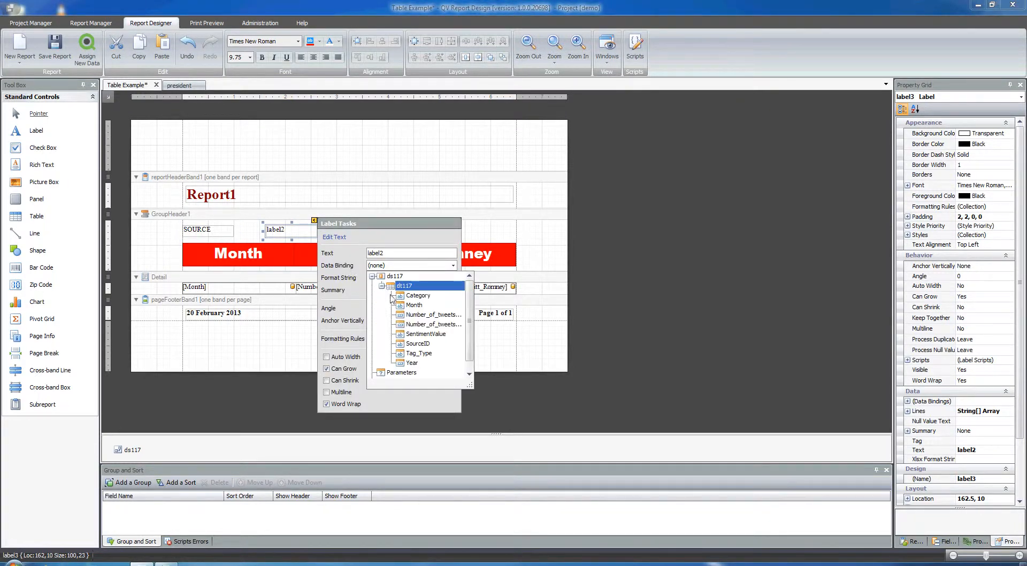
left_click(418, 343)
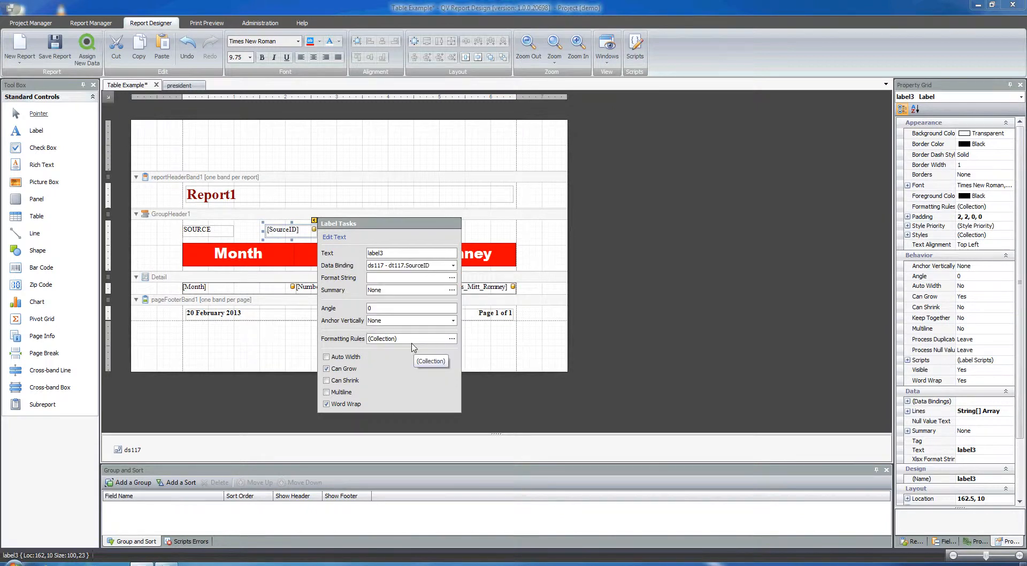
Preview the Table Example report to check the SOURCE labels above the table, and return to the design view.
left_click(339, 194)
left_click(338, 194)
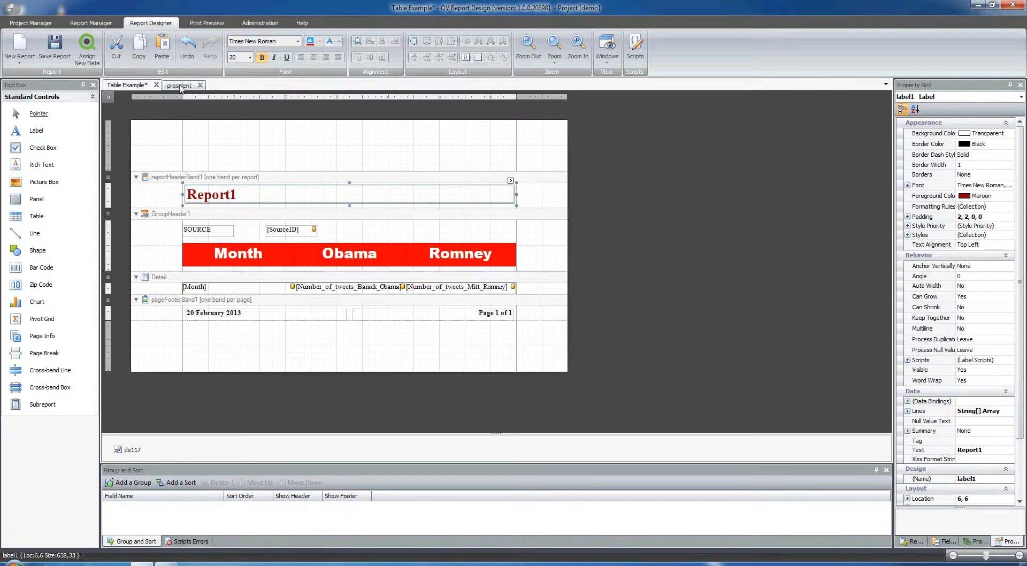
left_click(206, 23)
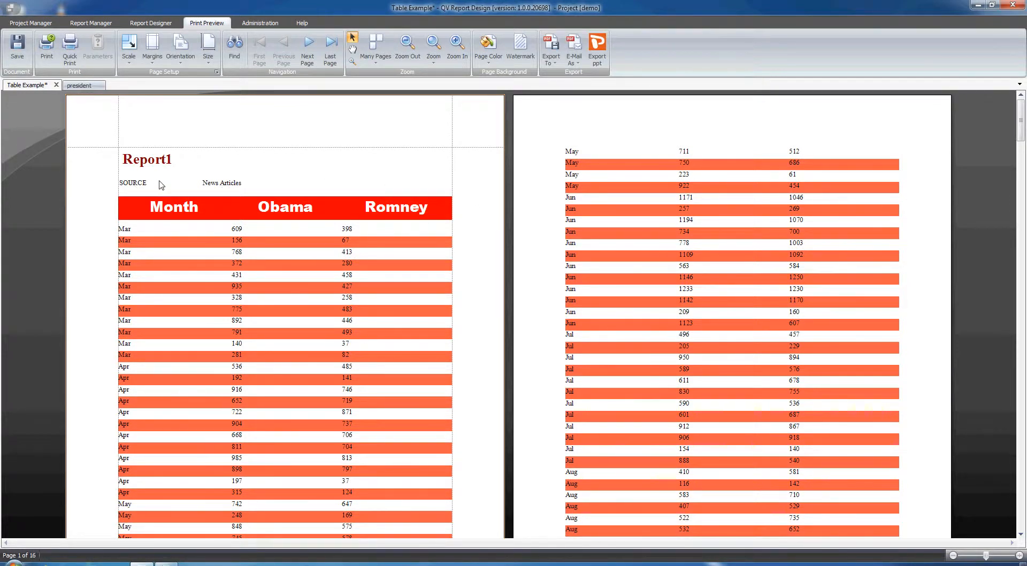
left_click(151, 22)
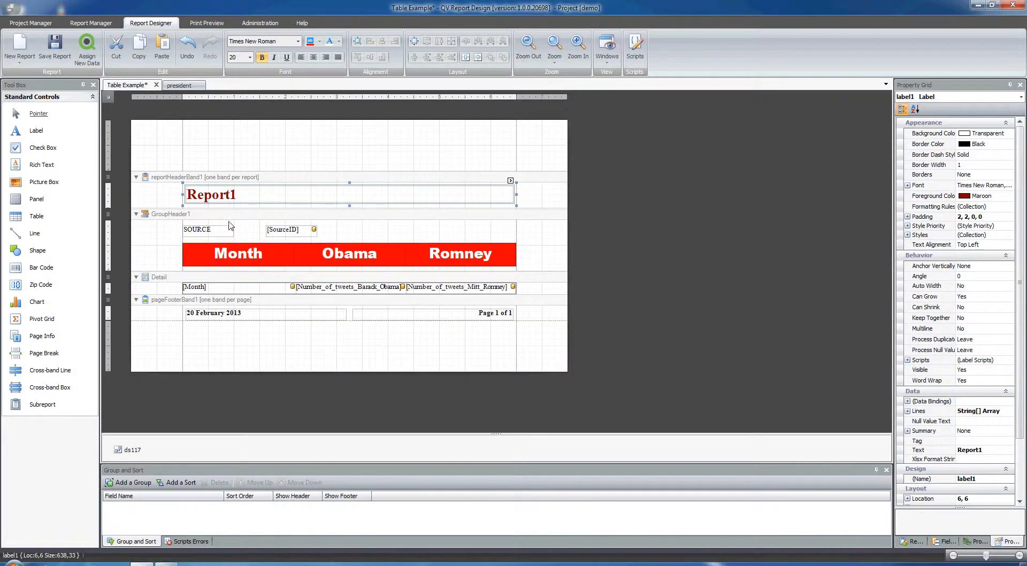
Set GroupHeader1 to repeat on every page.
left_click(172, 215)
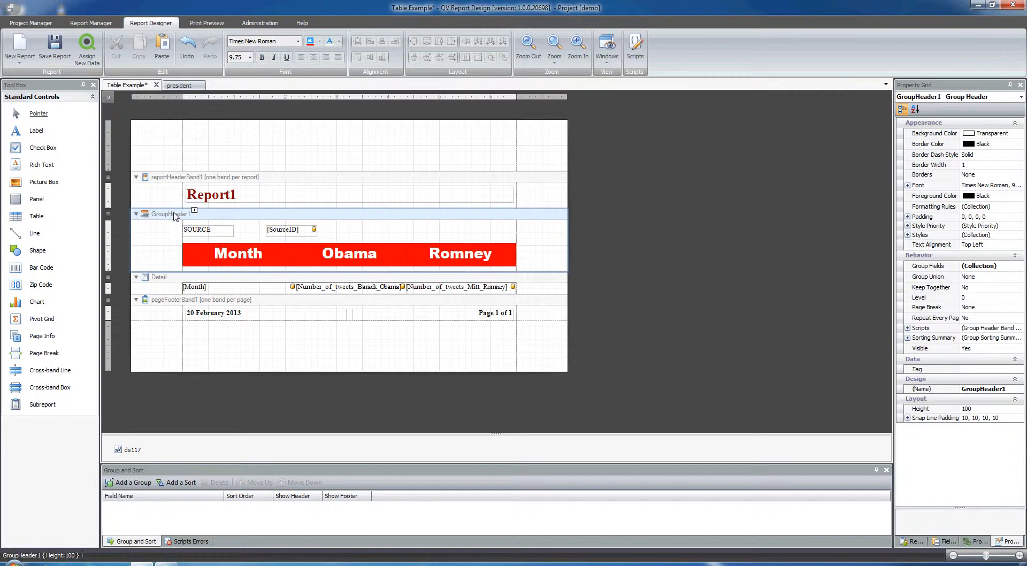
left_click(194, 212)
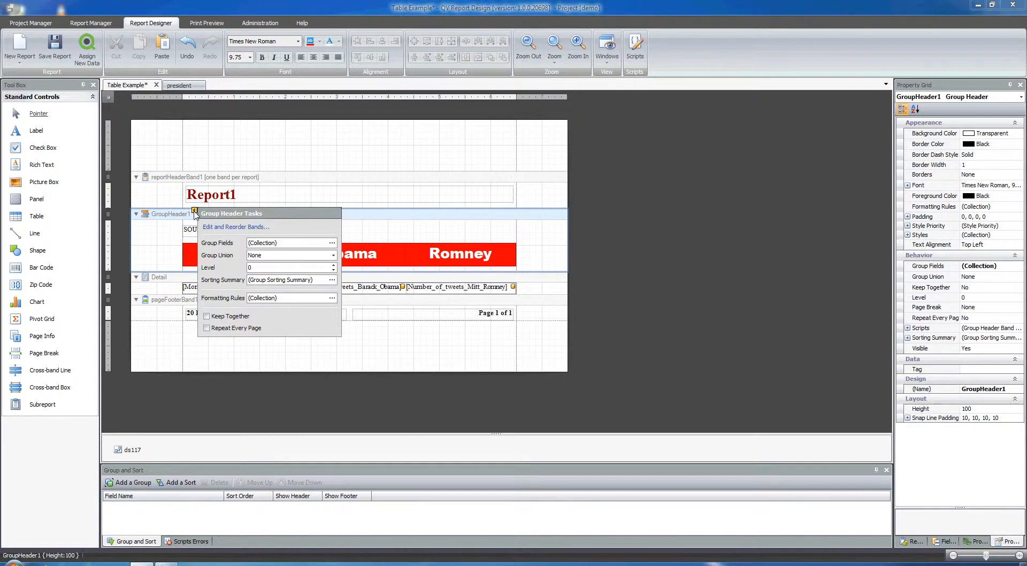
left_click(207, 328)
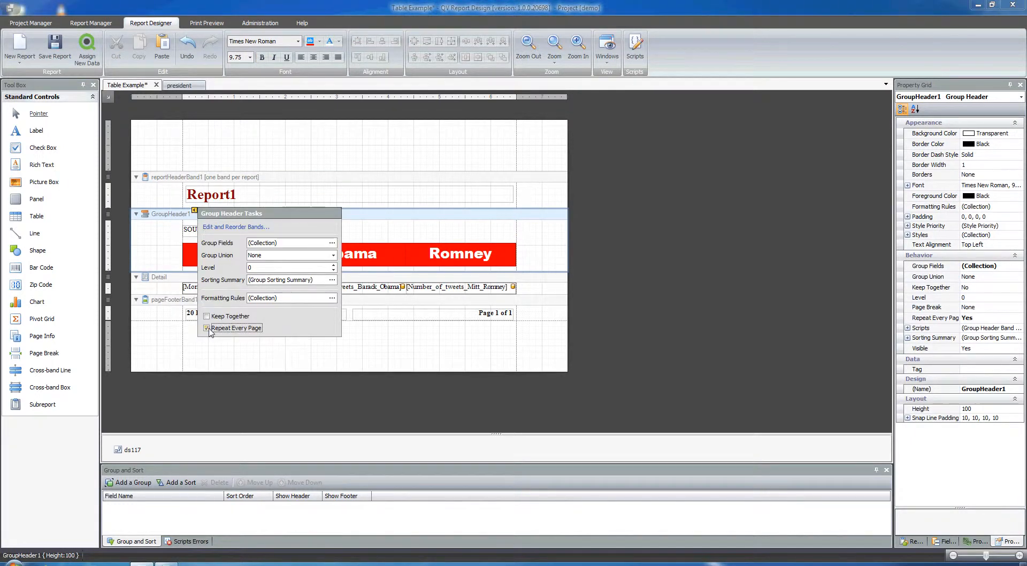
left_click(368, 220)
Preview the Table Example pages to check the repeated header and source labels, and return to the design view.
left_click(206, 23)
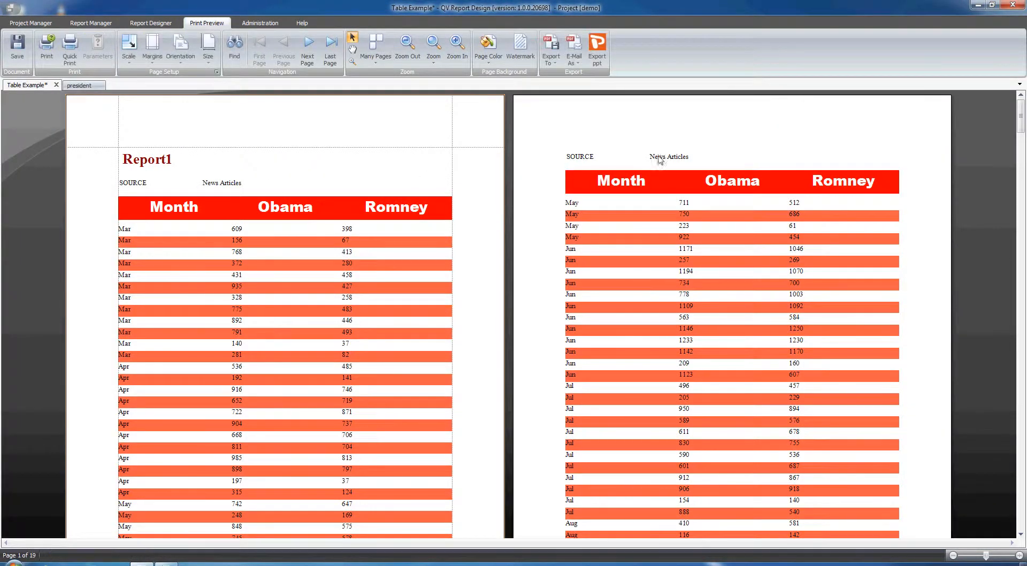
left_click_drag(1021, 118, 1023, 165)
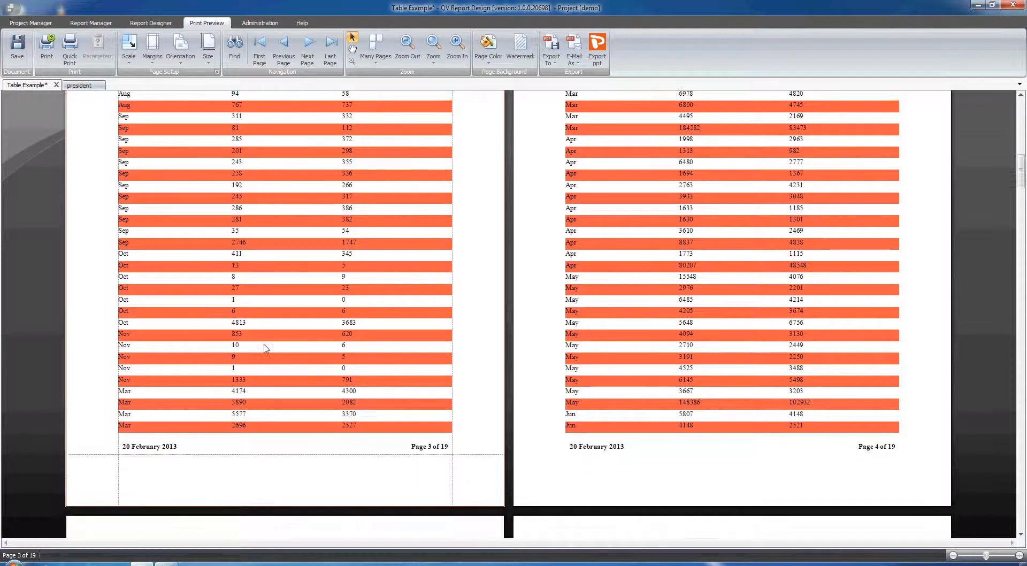
scroll(185, 390, "up", 5)
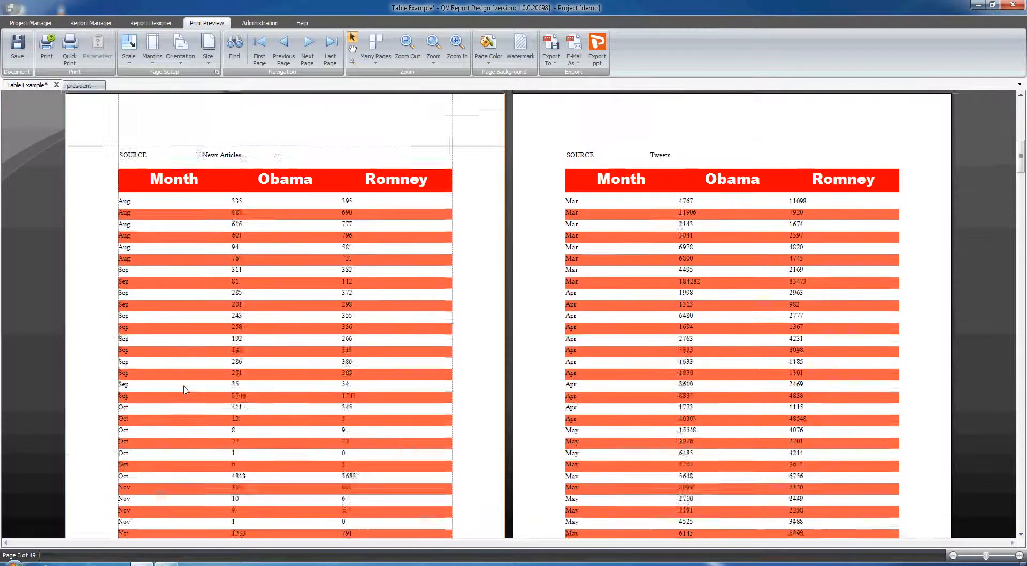
left_click(157, 24)
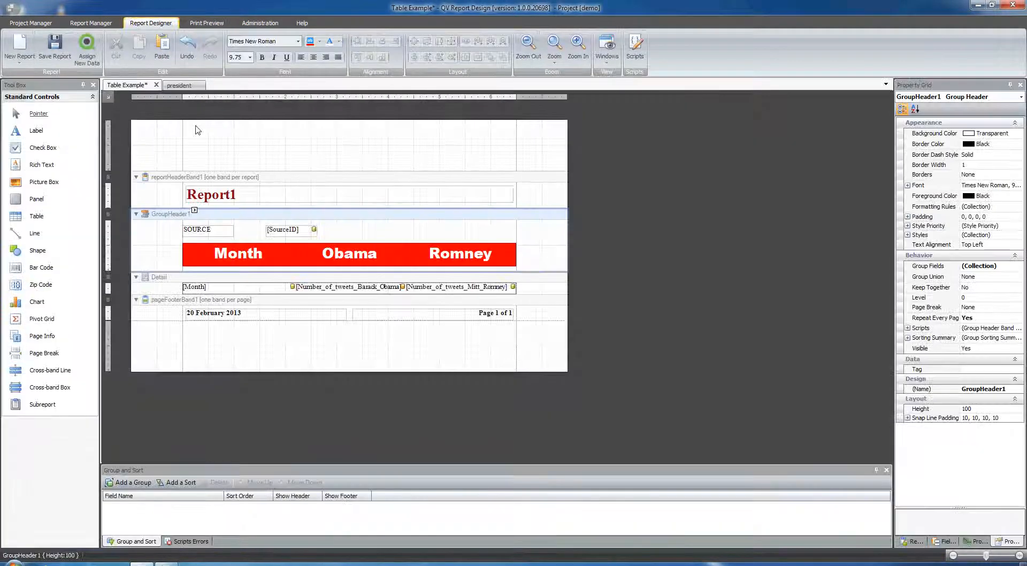
Preview the president report and examine how its pages are grouped by source, then return to the Table Example design.
left_click(180, 86)
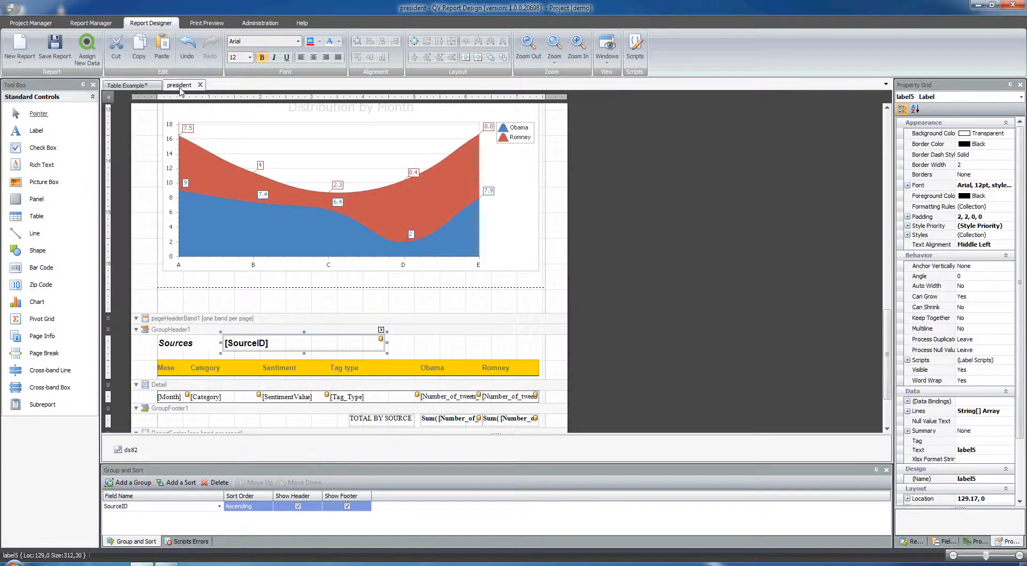
left_click(206, 23)
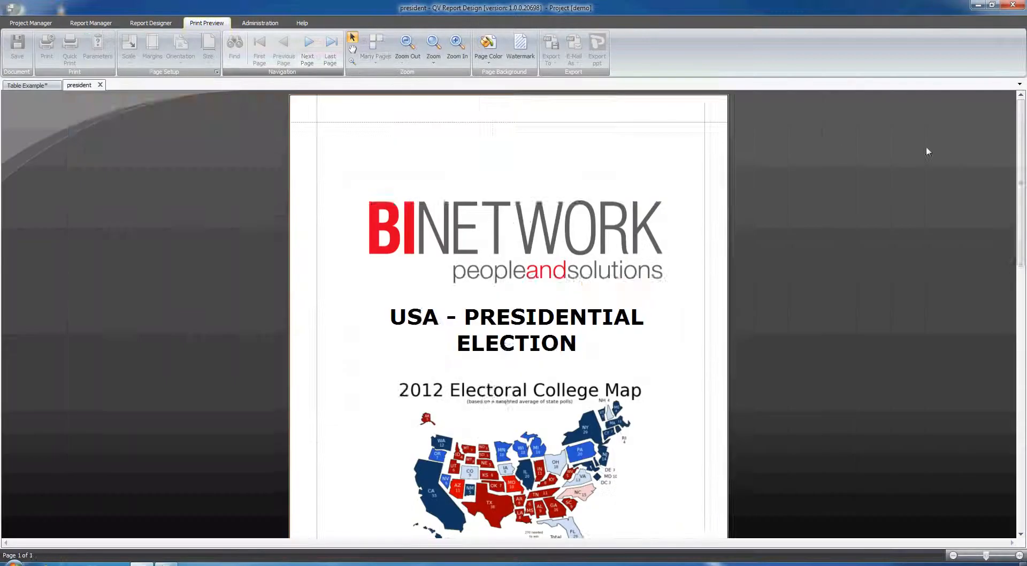
left_click_drag(1023, 115, 1023, 272)
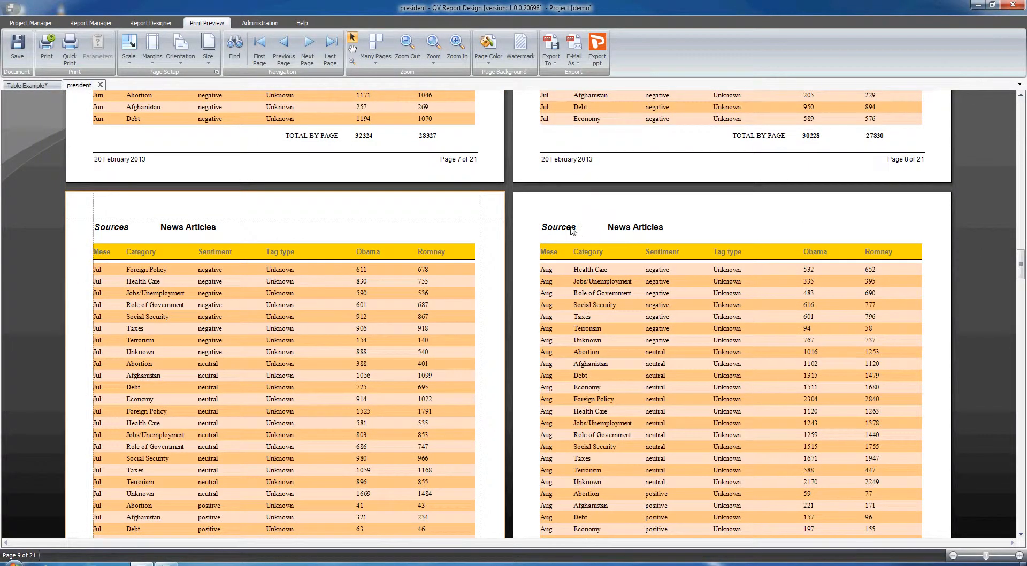
scroll(613, 242, "down", 5)
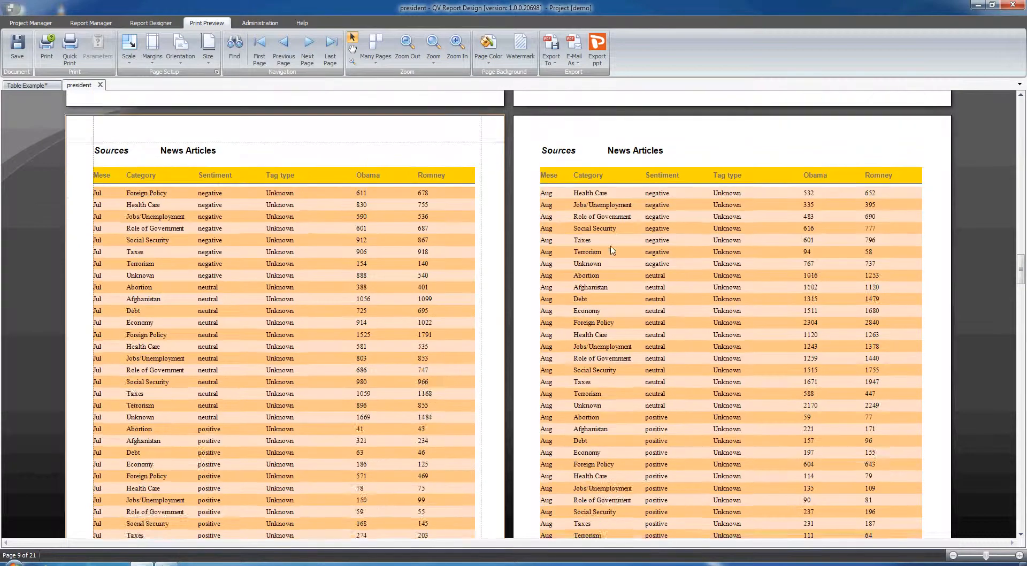
scroll(638, 203, "down", 4)
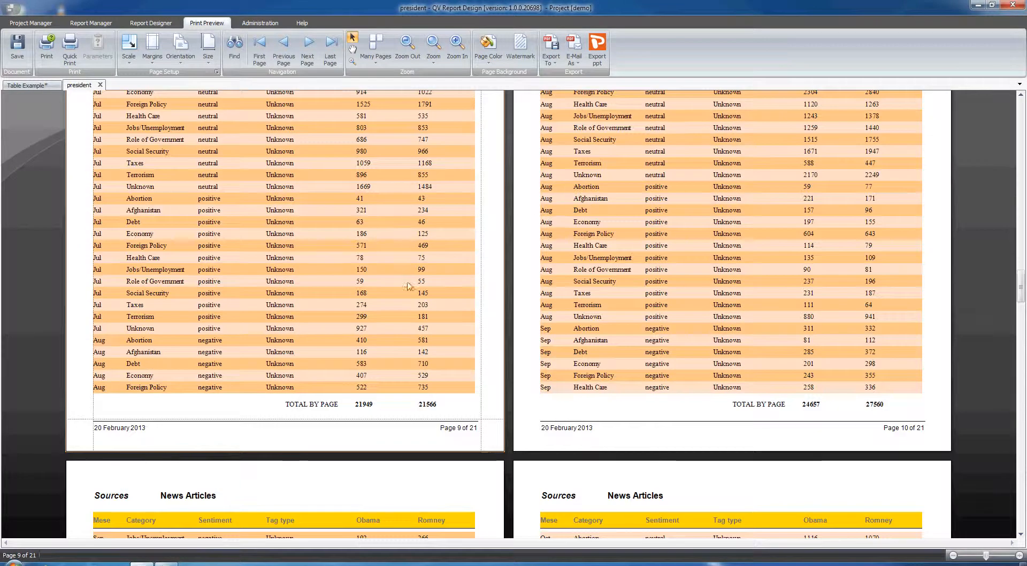
scroll(315, 352, "down", 8)
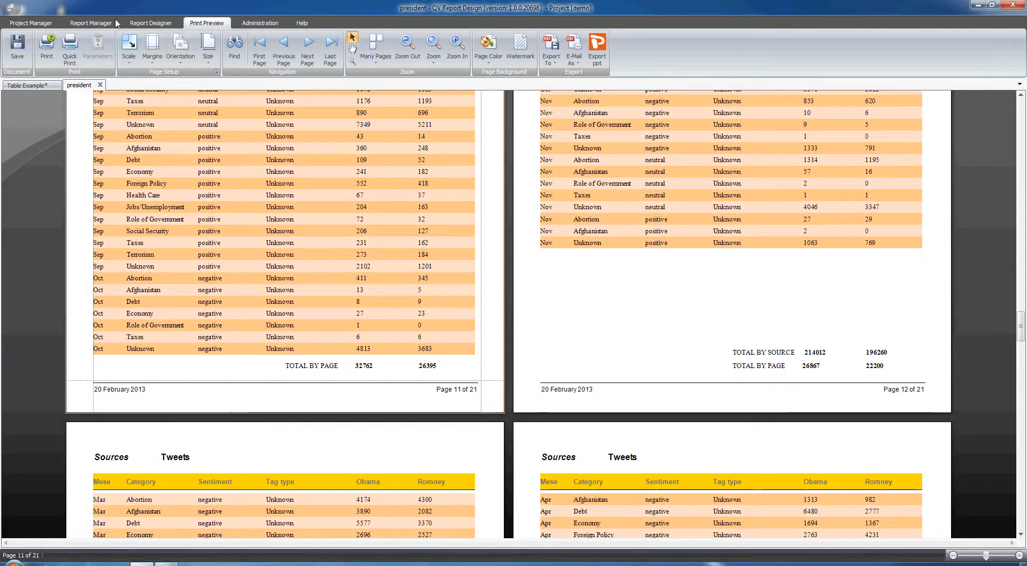
left_click(131, 23)
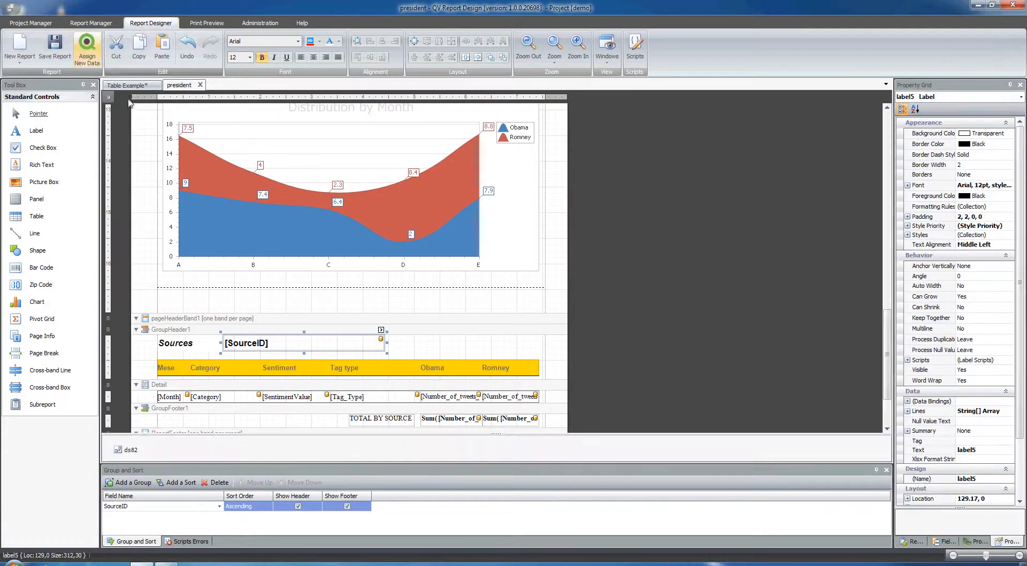
left_click(127, 86)
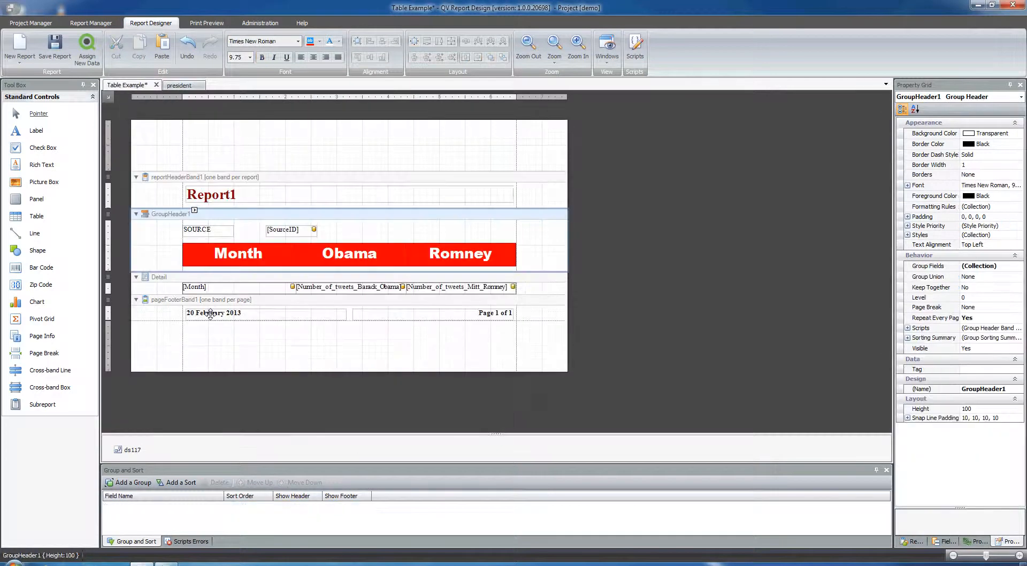
Add a group field to GroupHeader1 that groups the report by SourceID.
left_click(194, 211)
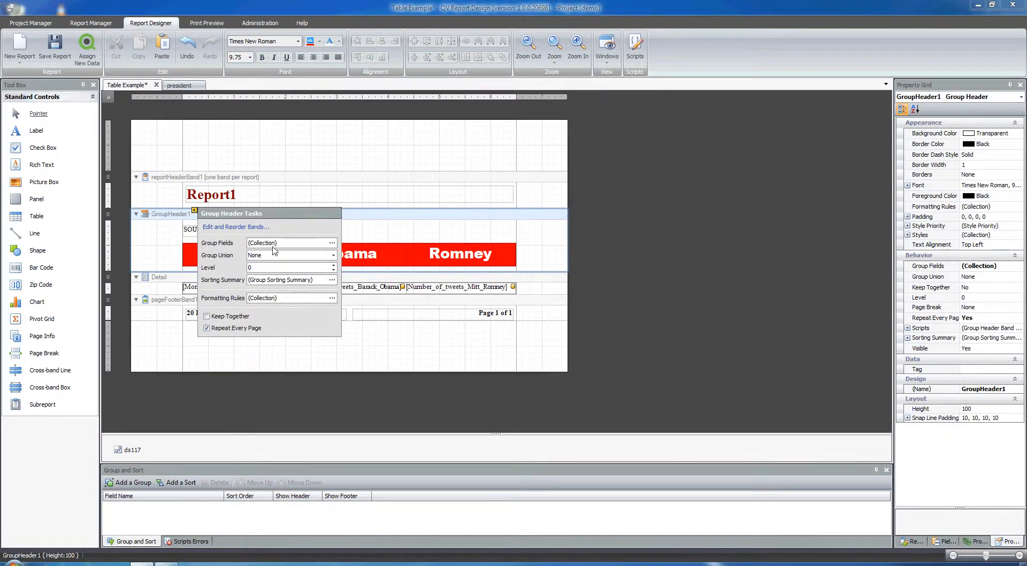
left_click(331, 242)
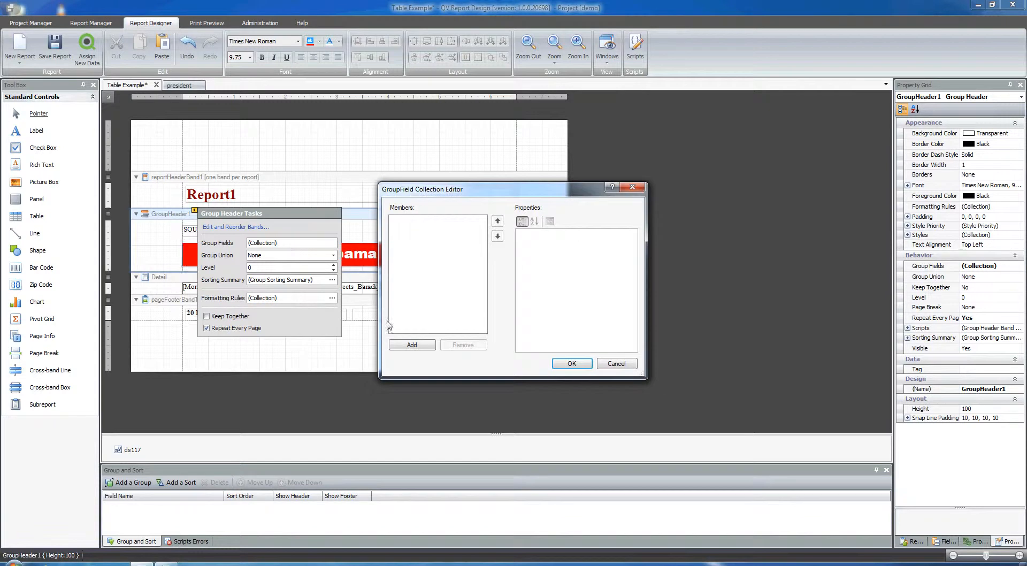
left_click(403, 346)
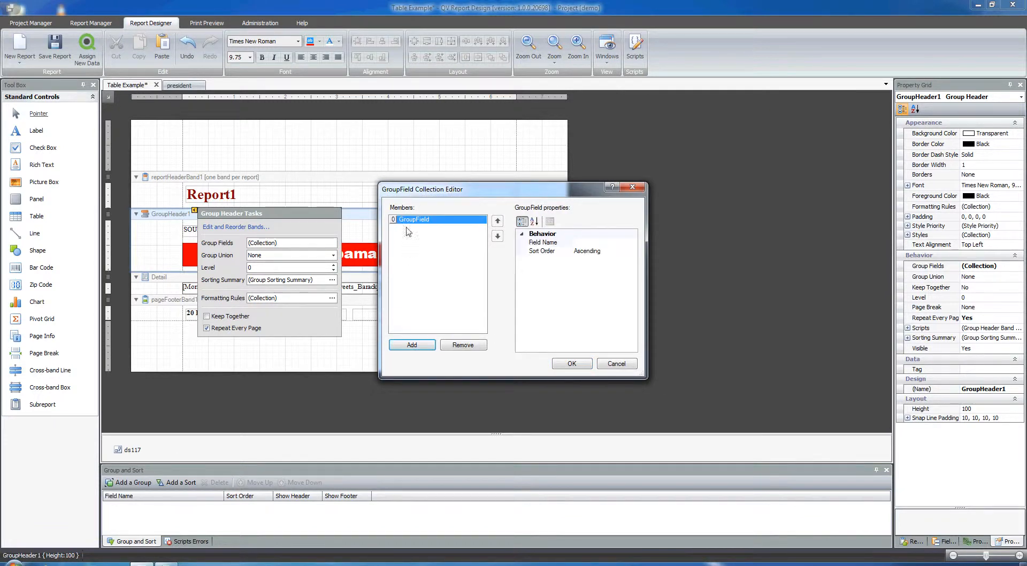
left_click(551, 244)
left_click(632, 243)
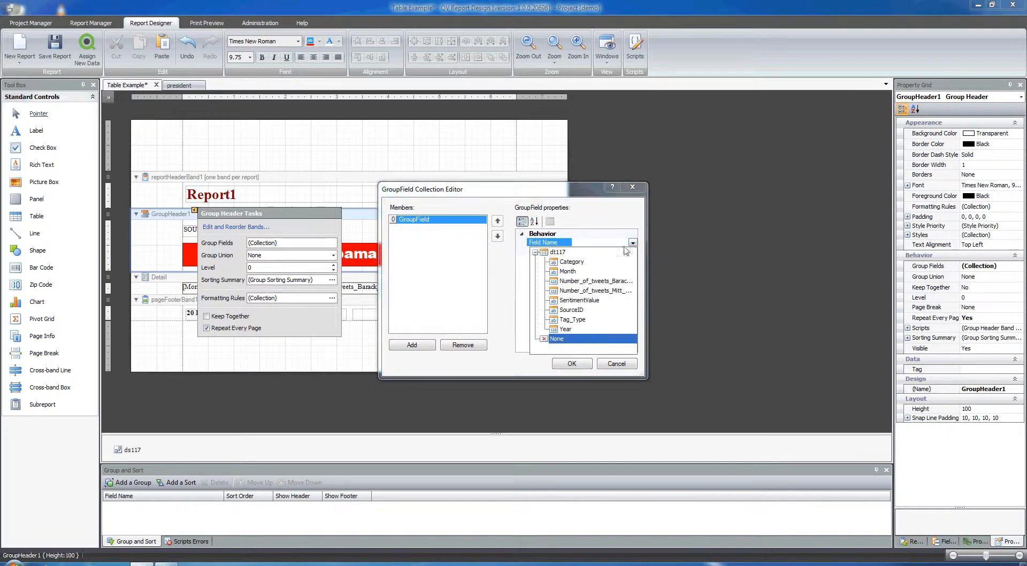
left_click(570, 310)
left_click(572, 364)
left_click(282, 355)
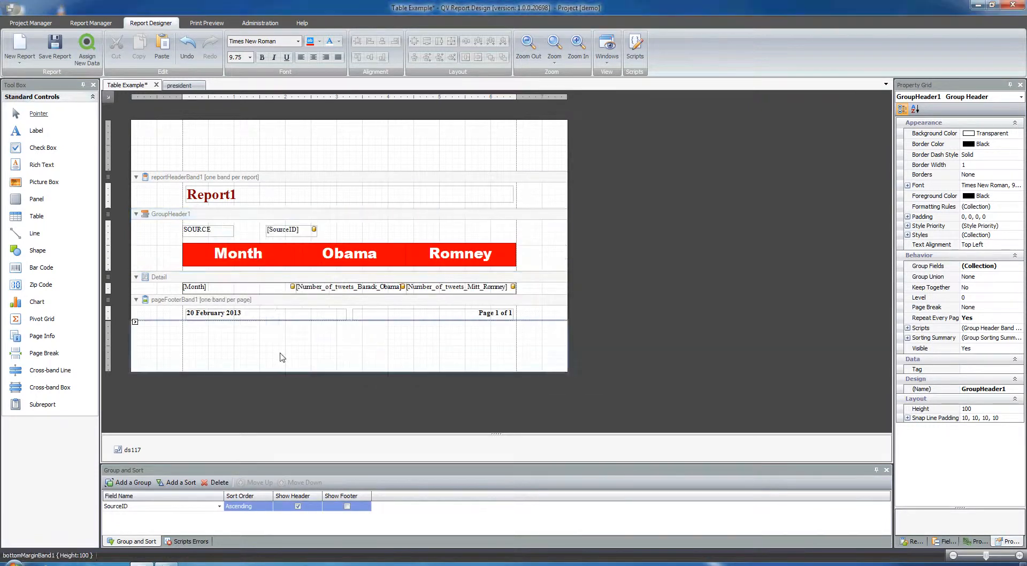
Preview the grouped report to examine where the source changes from News Articles to Tweets, then return to the design view.
left_click(207, 23)
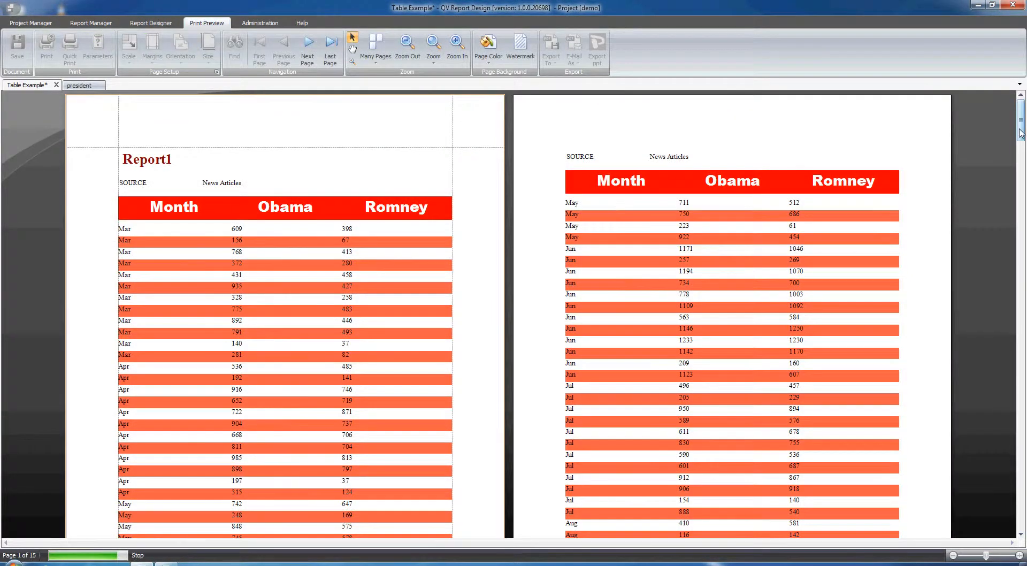
left_click_drag(1021, 134, 1022, 299)
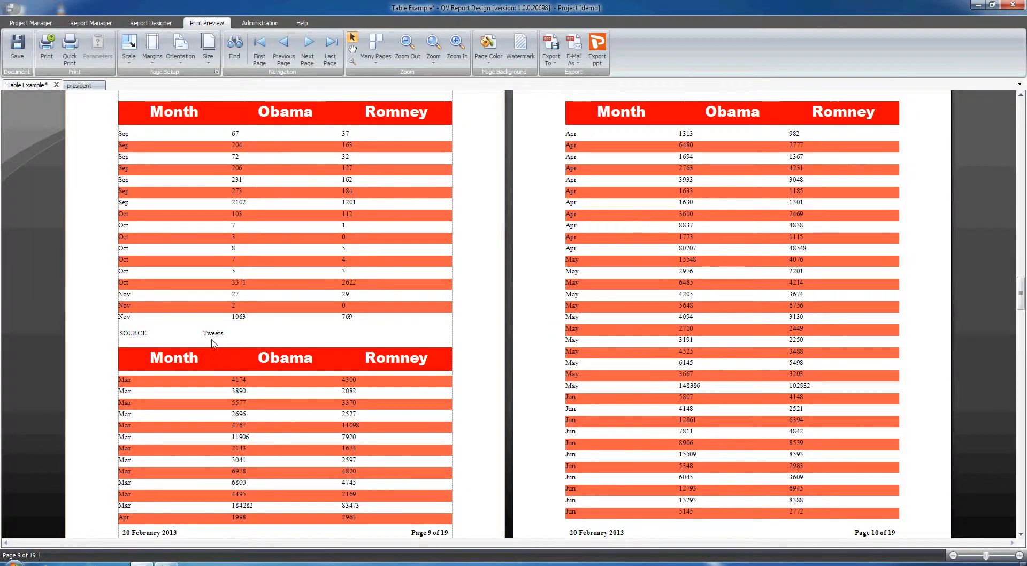
scroll(282, 249, "up", 1)
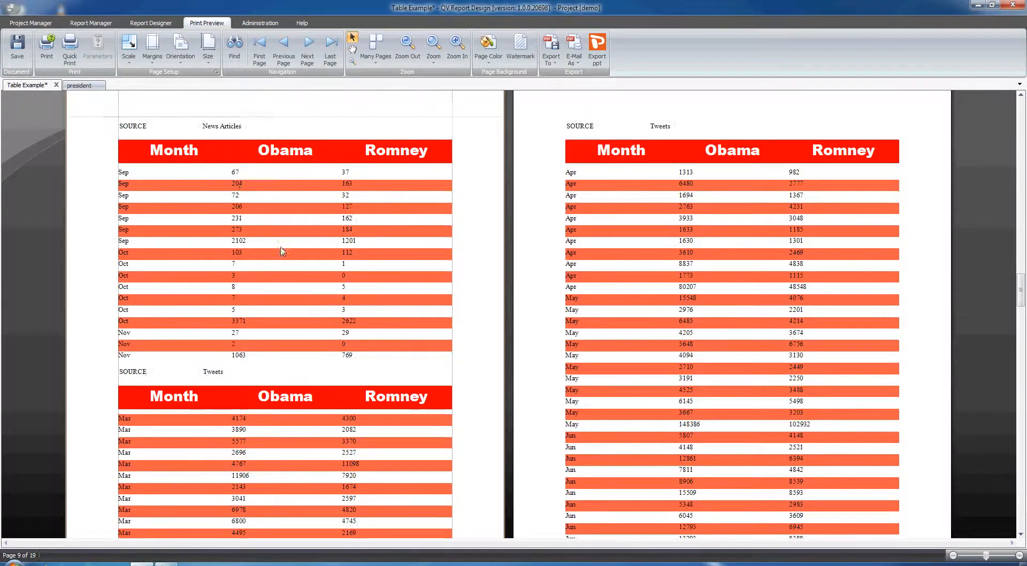
left_click(147, 23)
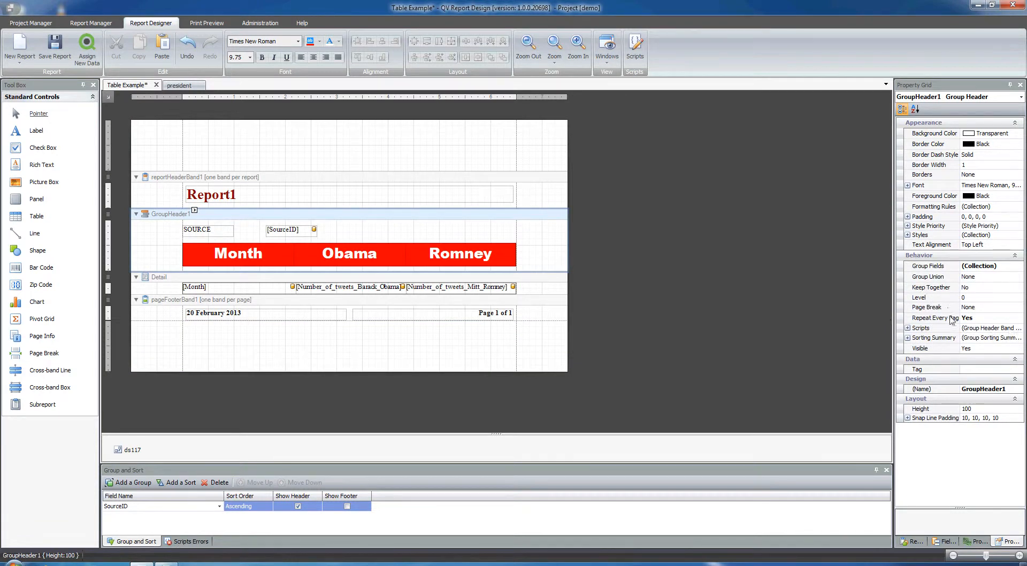
Set the page break of GroupHeader1 to Before the Band.
left_click(972, 308)
left_click(1019, 308)
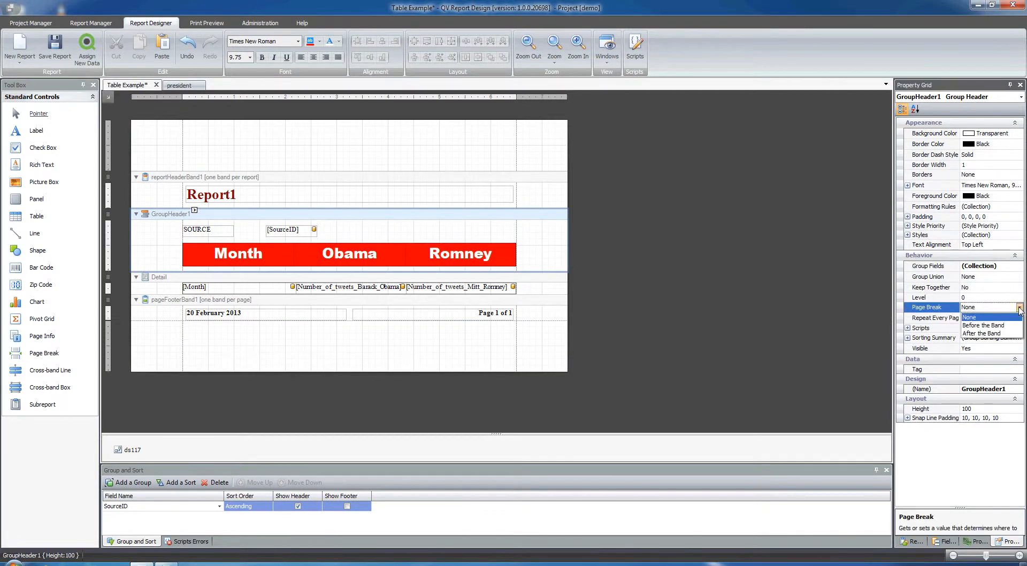
left_click(983, 326)
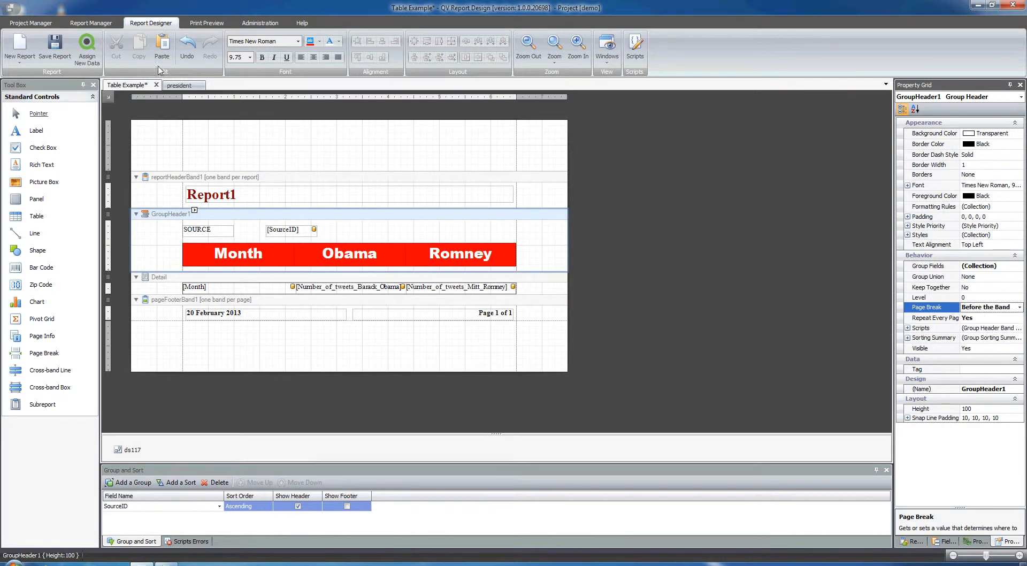
Preview the report to check the page break between the News Articles and Tweets groups, and return to the design view.
left_click(206, 22)
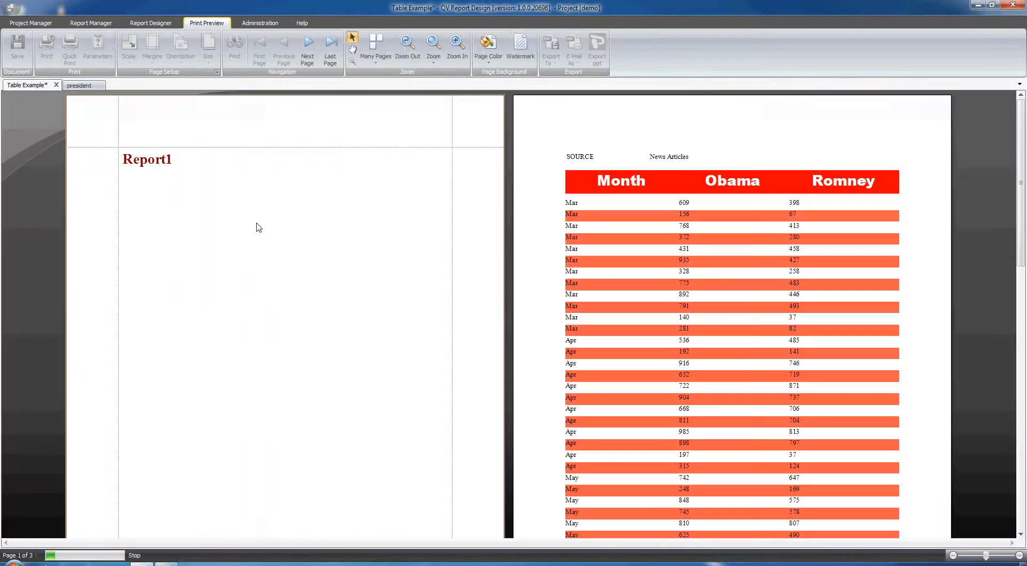
left_click_drag(1021, 123, 1020, 279)
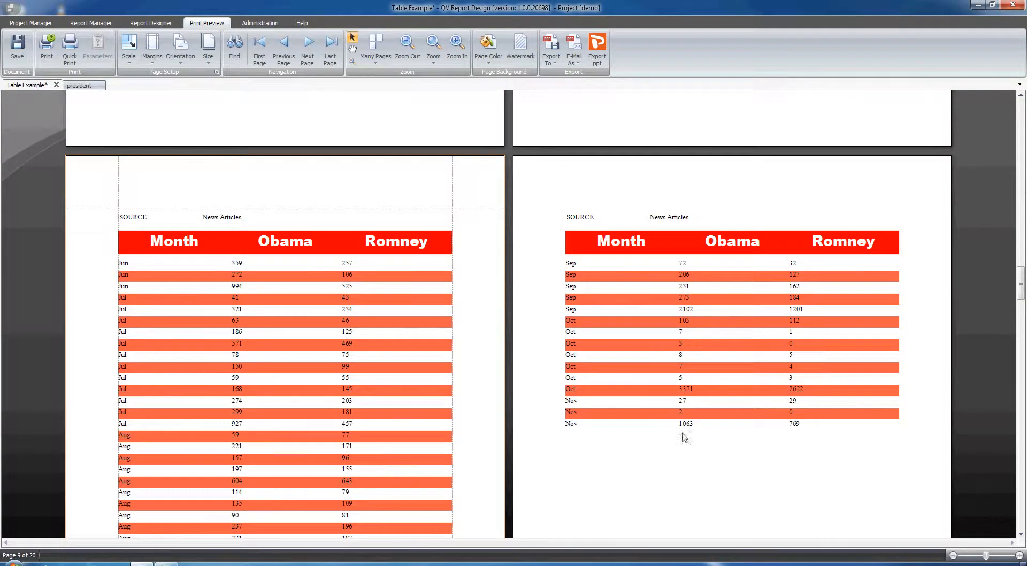
scroll(717, 423, "down", 5)
scroll(484, 492, "down", 3)
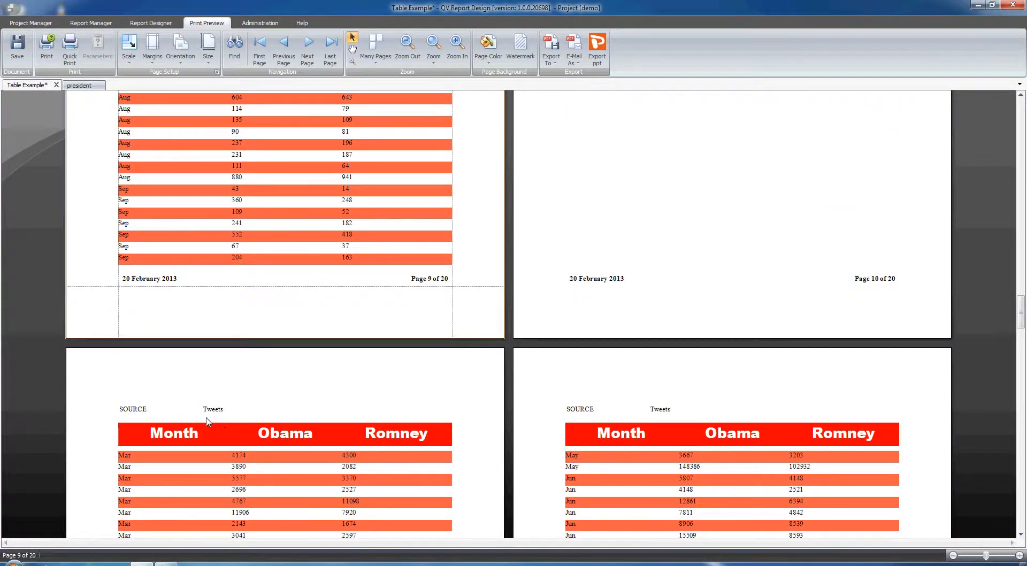
left_click(151, 24)
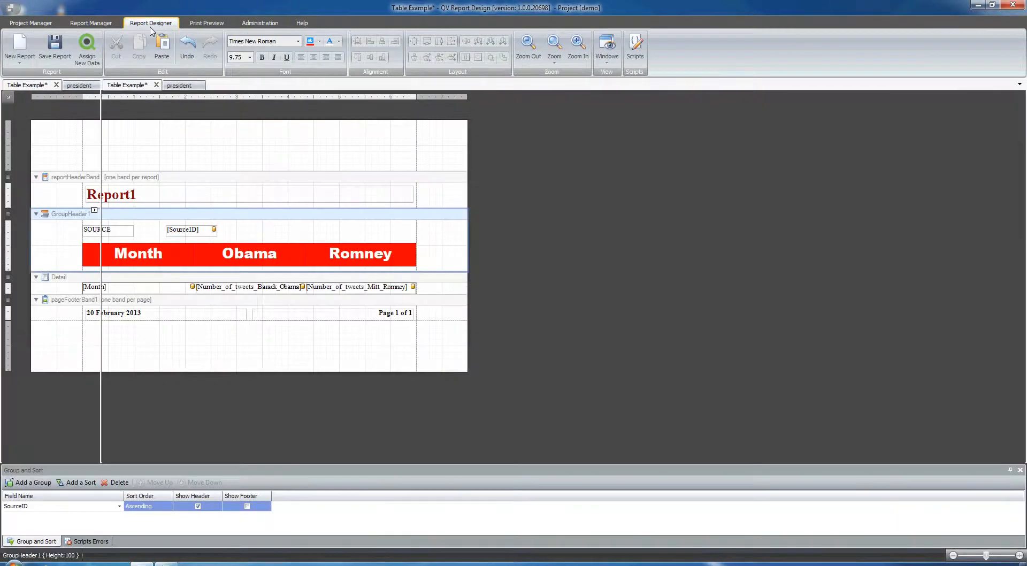